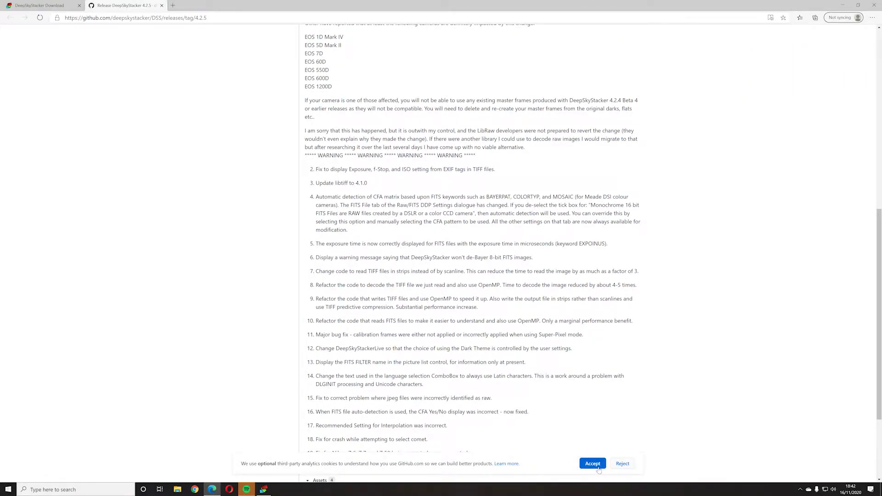
Step: Accept GitHub's optional analytics cookies and download the 64-bit DeepSkyStacker installer, DSS-4.2.5-Setup64.exe
left_click(593, 464)
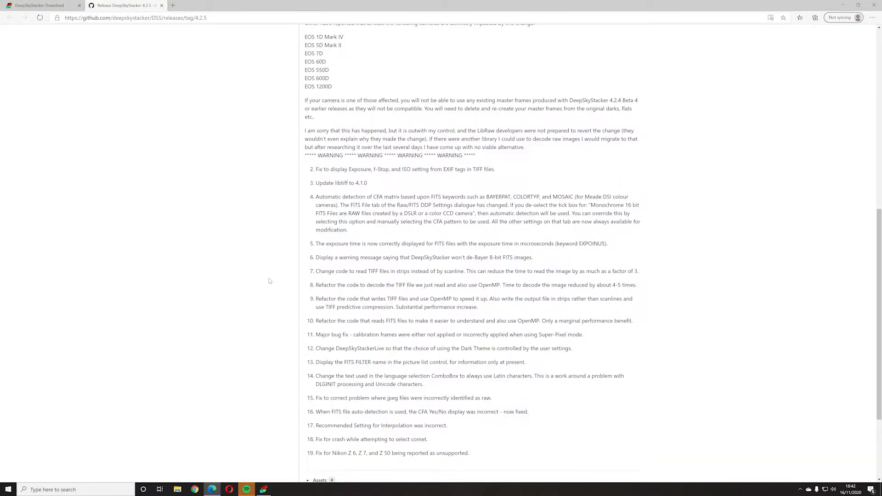
scroll(270, 280, "down", 3)
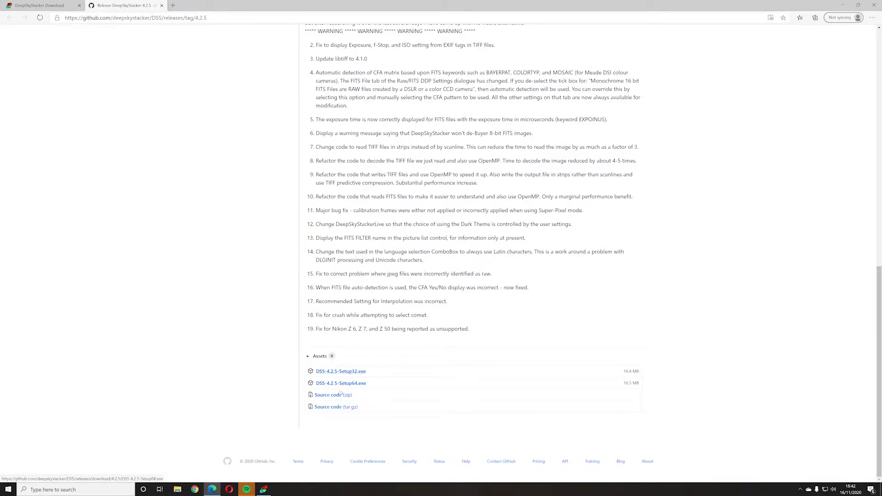
left_click(358, 382)
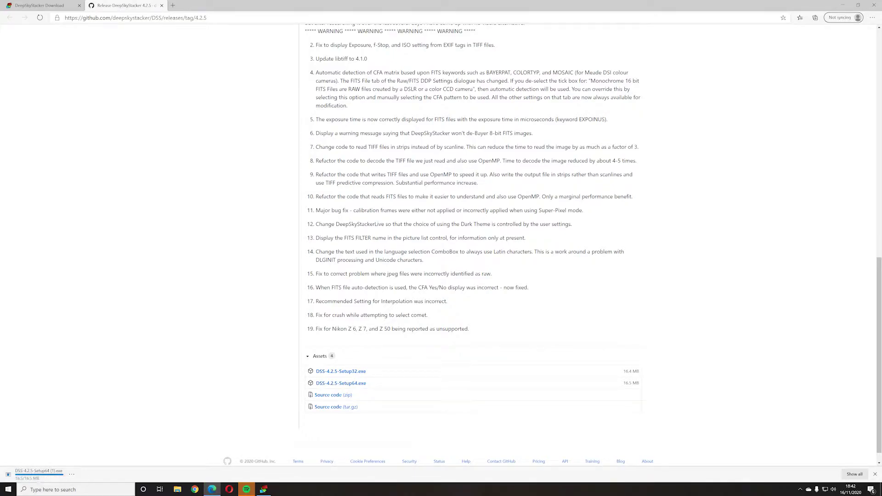
Step: Run the downloaded installer, allow it to make changes, agree to the license, and close the browser to switch to DeepSkyStacker
left_click(54, 482)
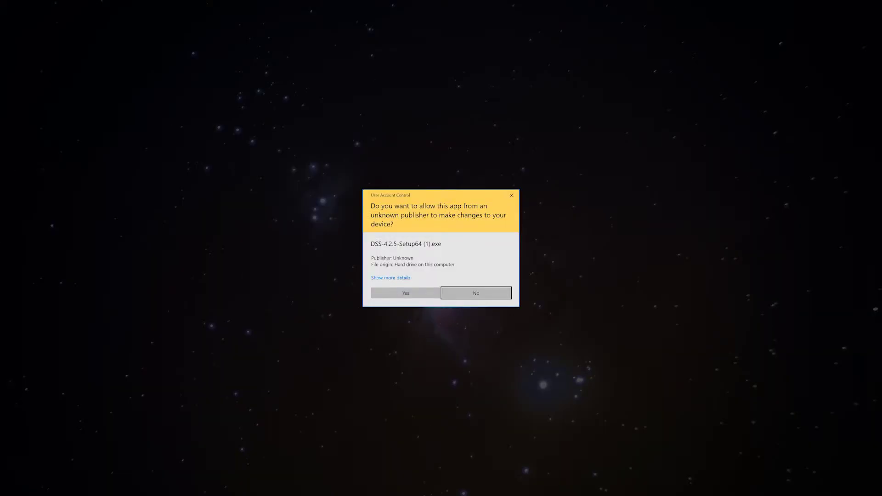
left_click(406, 293)
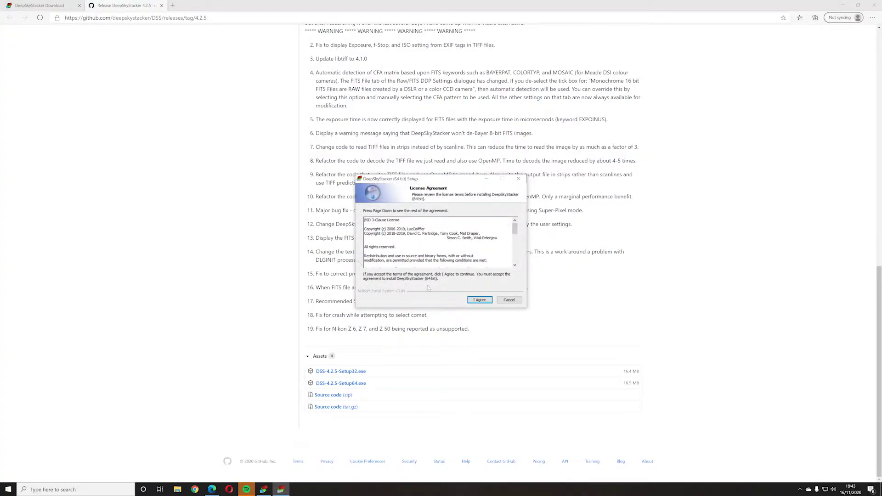
left_click(480, 300)
left_click(479, 300)
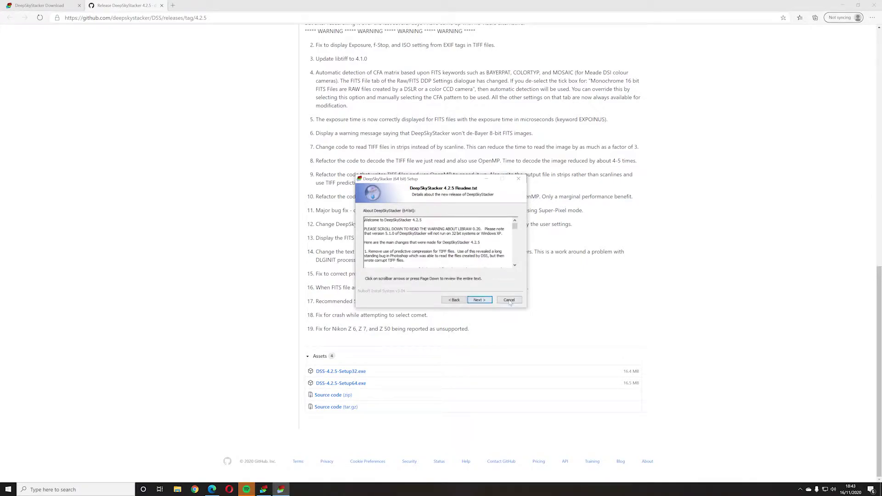
left_click(873, 5)
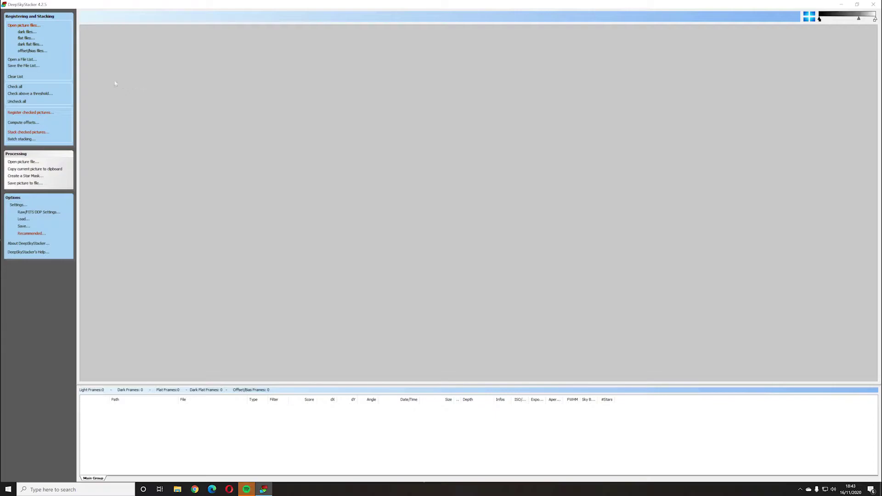
Step: Load every DSC raw picture from the lights folder as light frames, leaving out the Autosave image
left_click(28, 27)
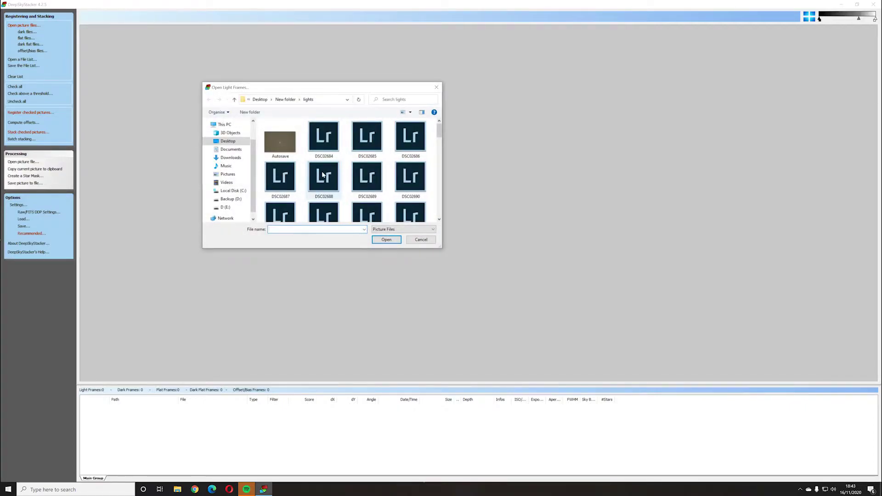
left_click(286, 99)
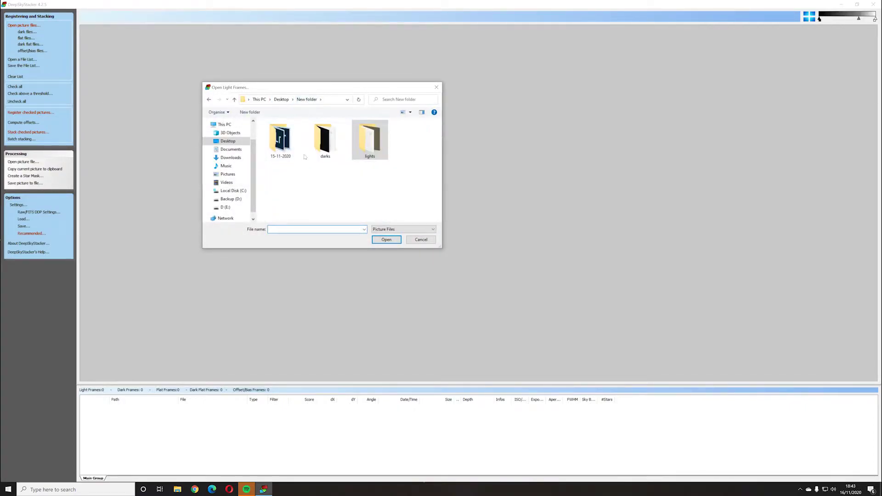
double_click(291, 147)
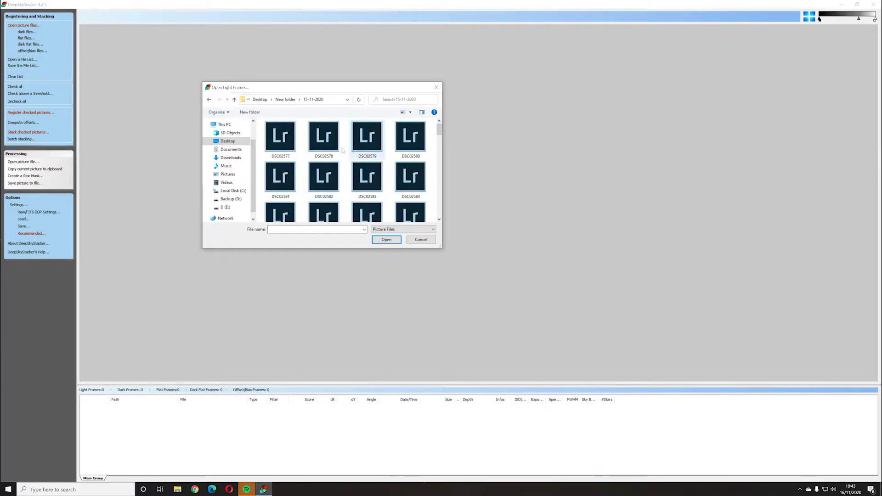
left_click(286, 99)
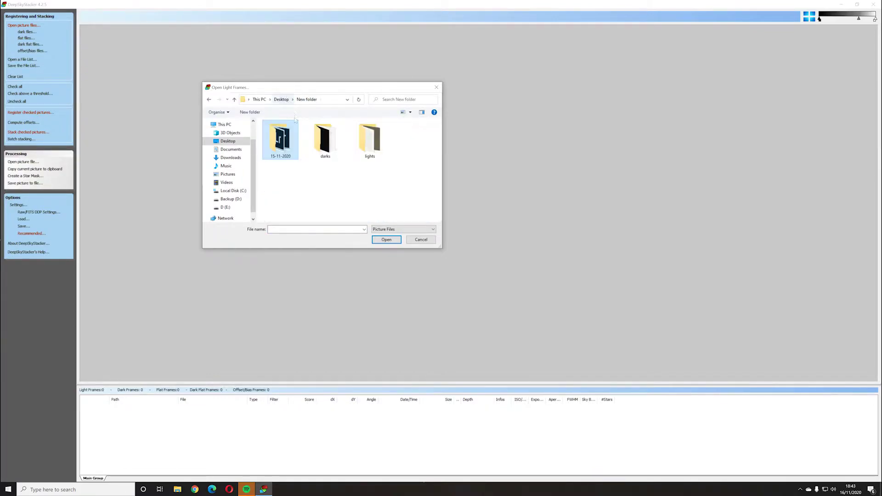
double_click(369, 152)
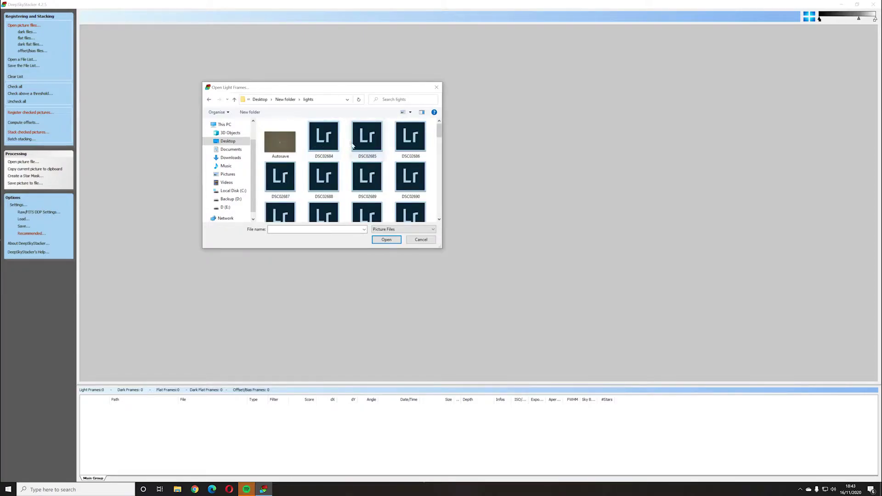
key("ctrl+a")
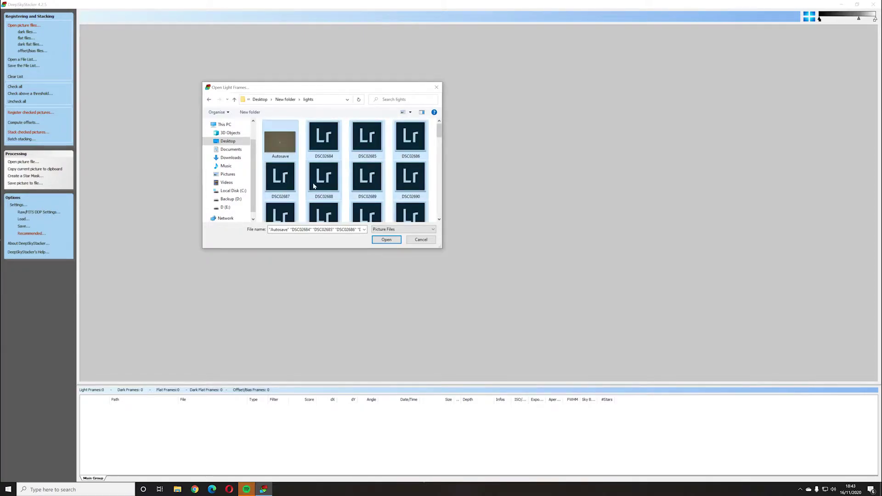
left_click(283, 143, "ctrl")
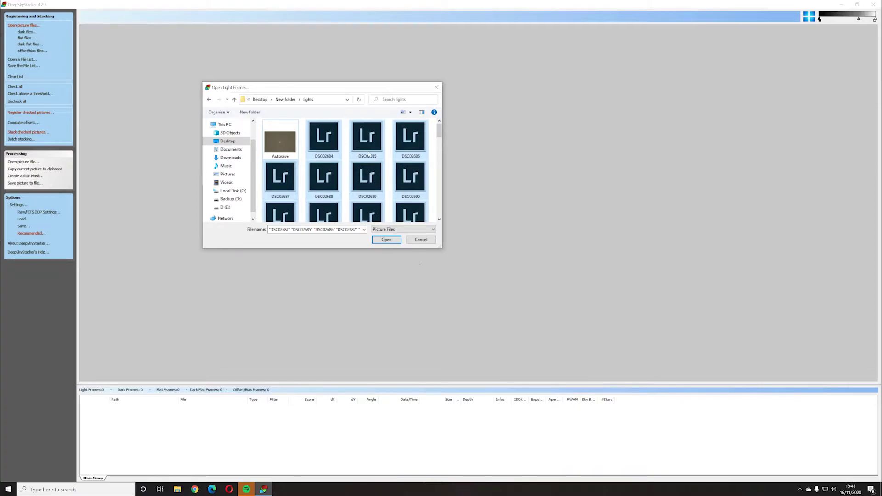
left_click(384, 240)
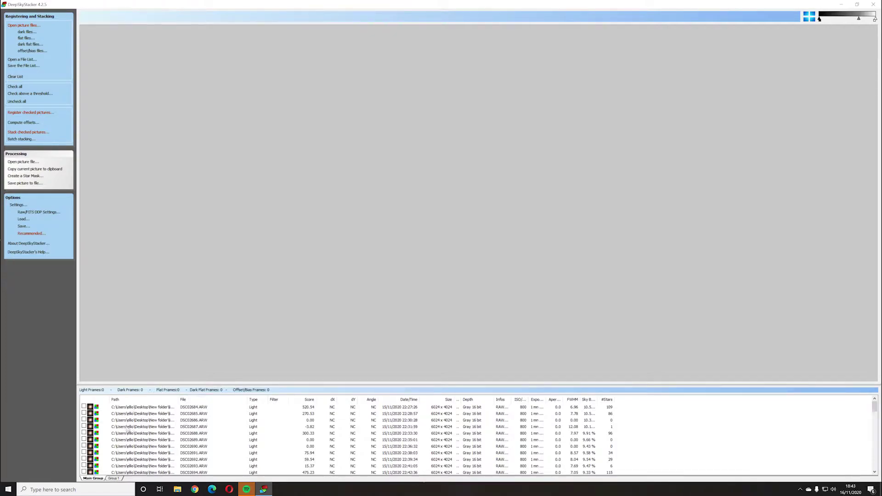
Step: Check all loaded light frames and look through the whole frame list
left_click(13, 87)
scroll(244, 438, "down", 15)
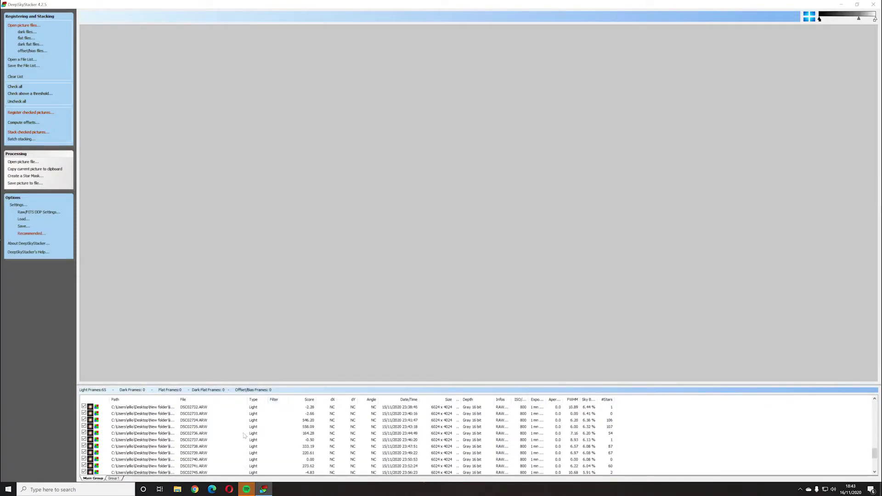
scroll(244, 436, "up", 15)
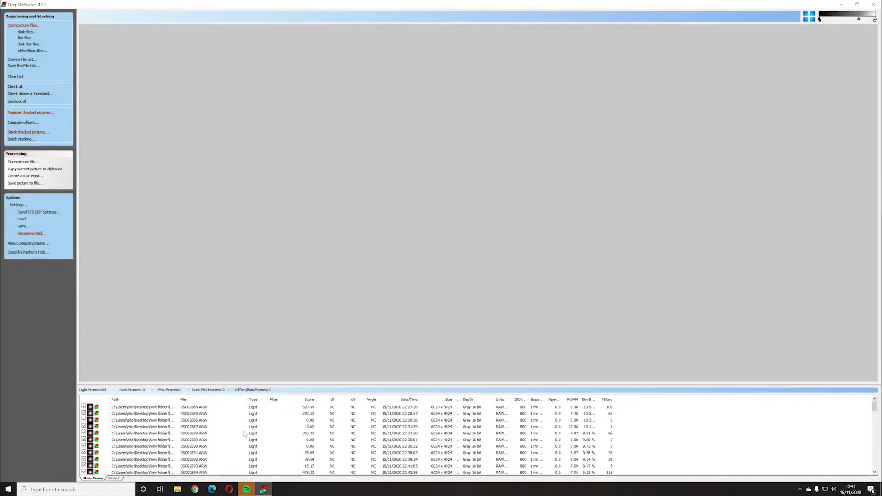
Step: Load every DSC raw picture from the darks folder as dark frames, leaving out the existing MasterDark file
left_click(27, 33)
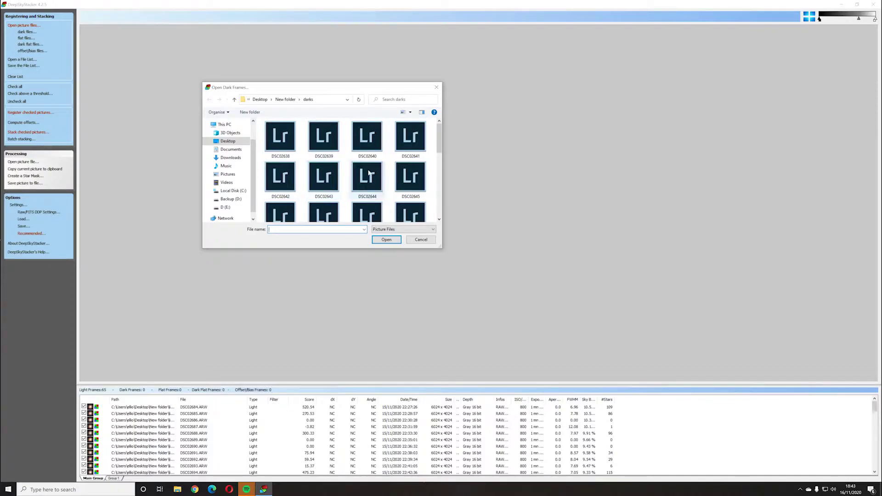
scroll(353, 215, "down", 5)
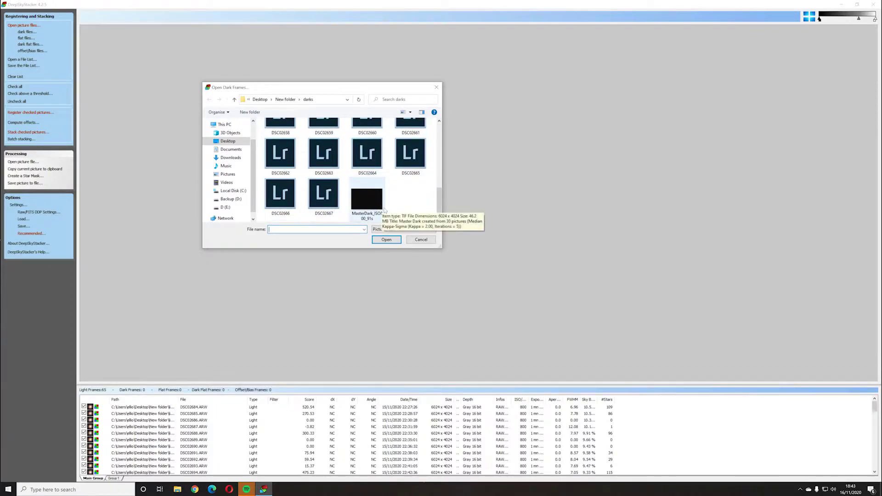
left_click(330, 192)
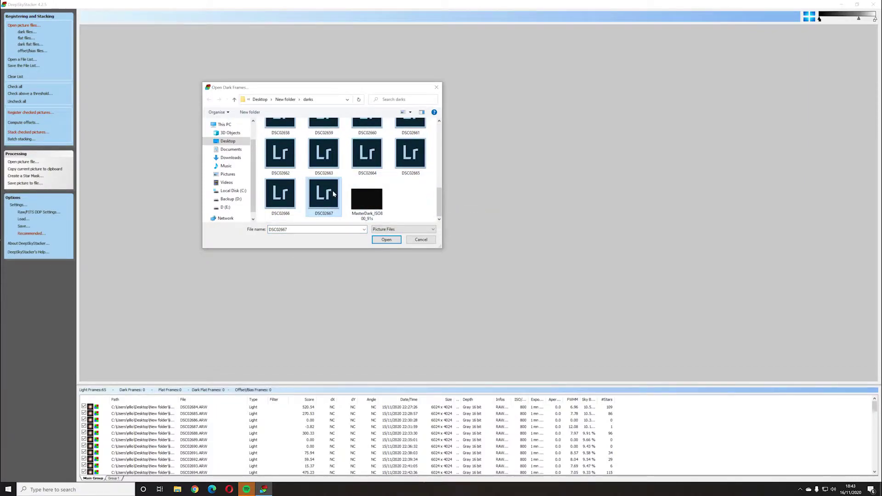
key("ctrl+a")
left_click(375, 205, "ctrl")
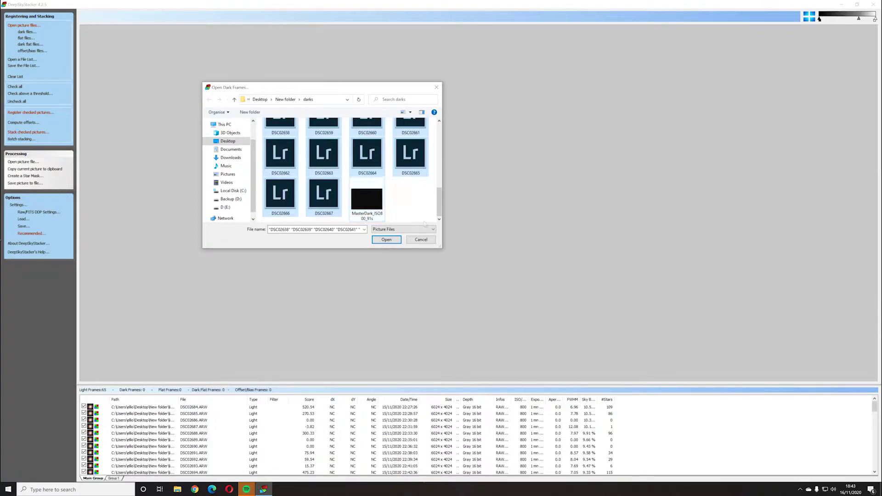
left_click(395, 243)
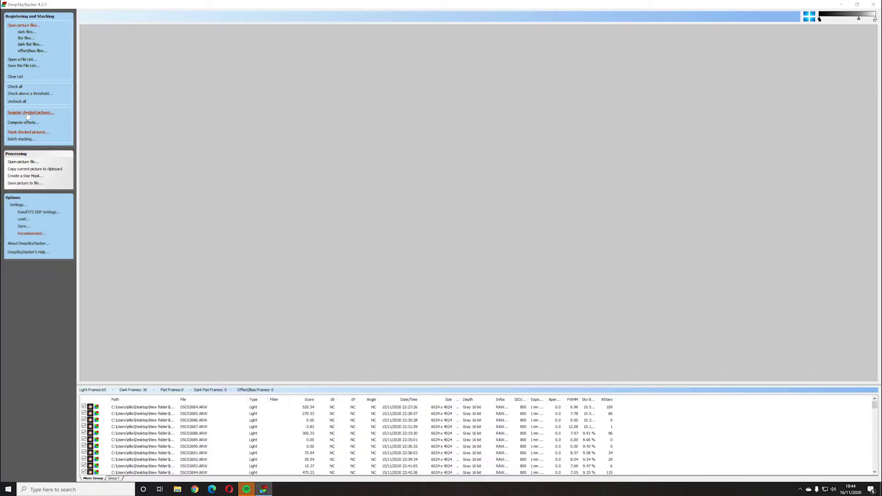
Step: Open the register settings for the checked pictures and compute the number of detected stars with a 17% star detection threshold
left_click(28, 114)
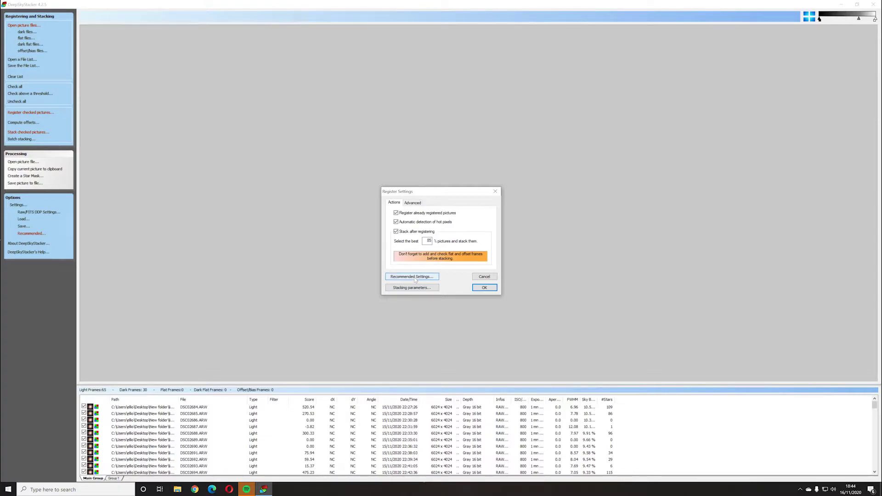
double_click(429, 241)
left_click(415, 204)
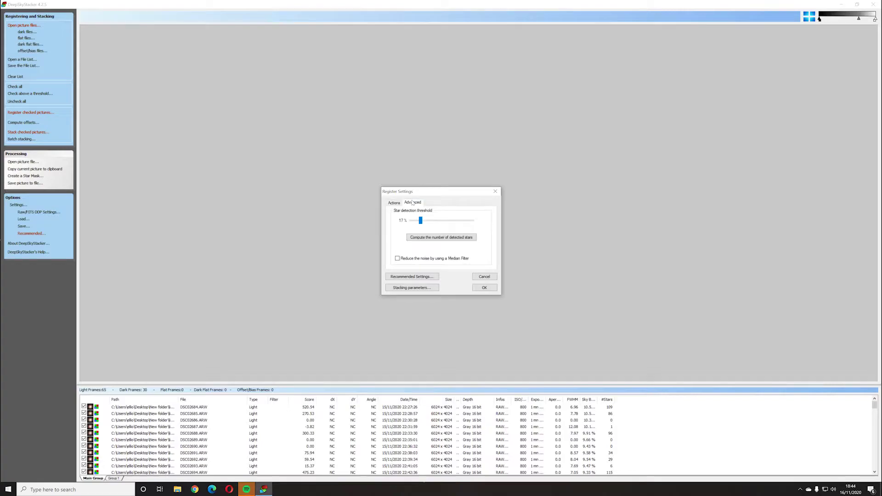
left_click(428, 238)
left_click(439, 237)
left_click(426, 221)
left_click_drag(426, 221, 420, 222)
left_click(425, 238)
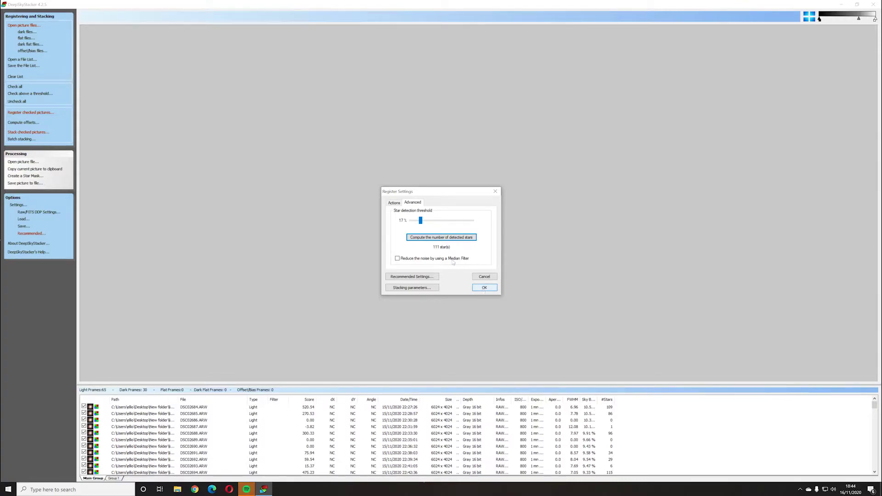
Step: Review the full list of recommended settings for registering and stacking, and close it keeping the current choices
left_click(394, 202)
left_click(412, 277)
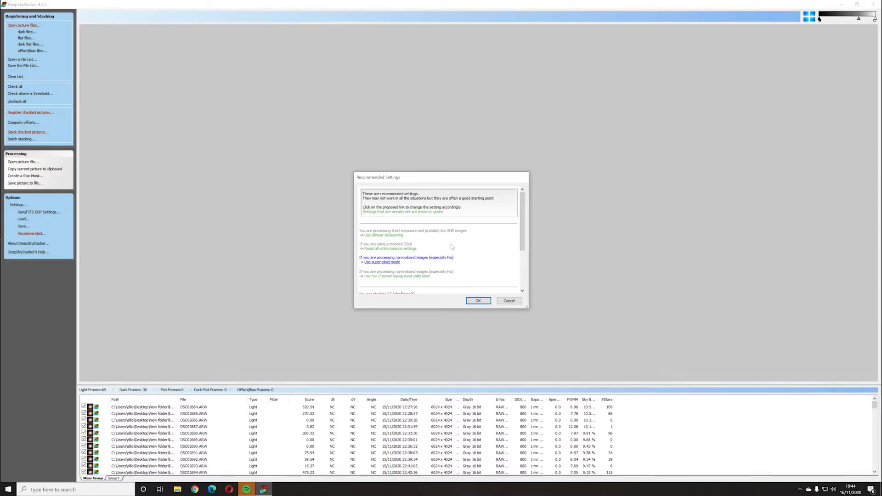
scroll(452, 247, "down", 1)
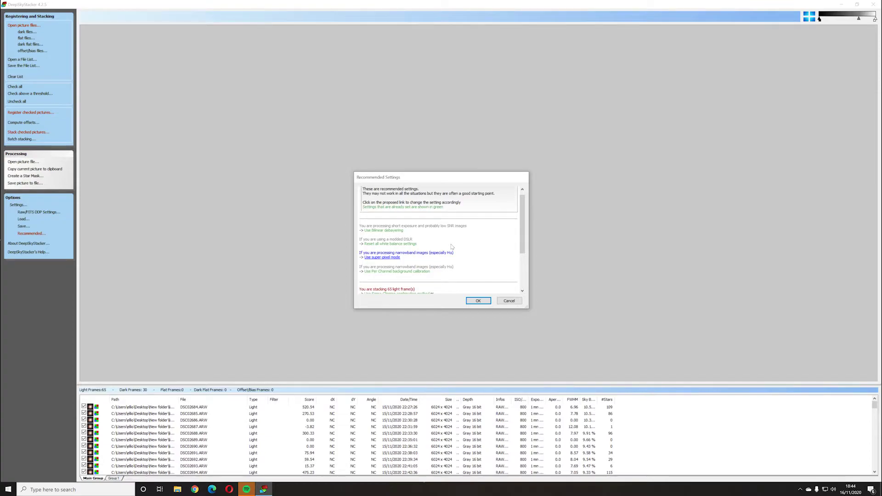
scroll(450, 249, "down", 1)
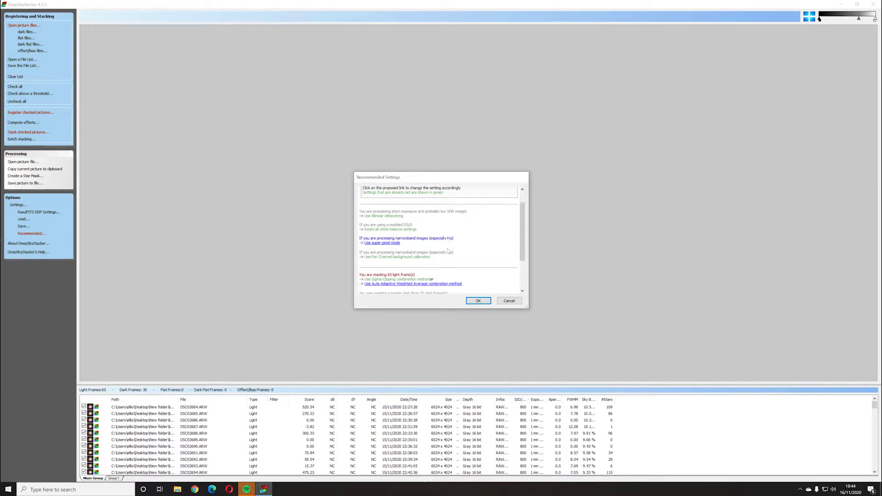
scroll(449, 251, "down", 2)
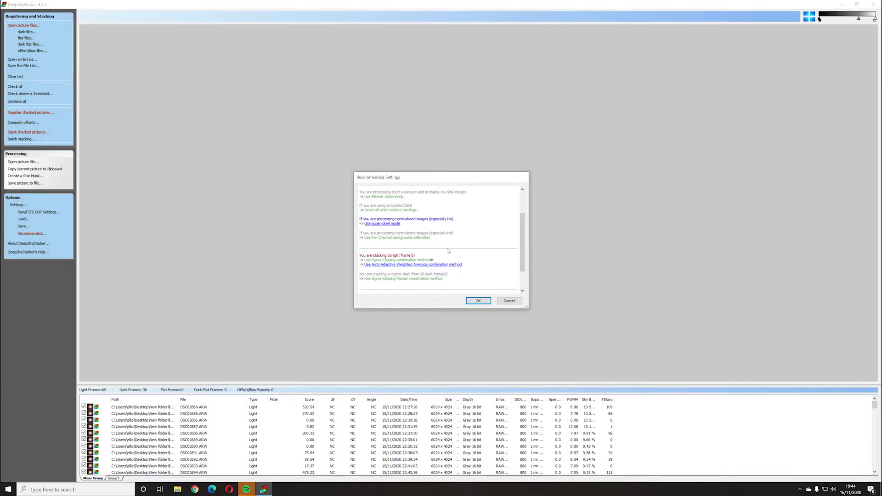
scroll(448, 250, "down", 2)
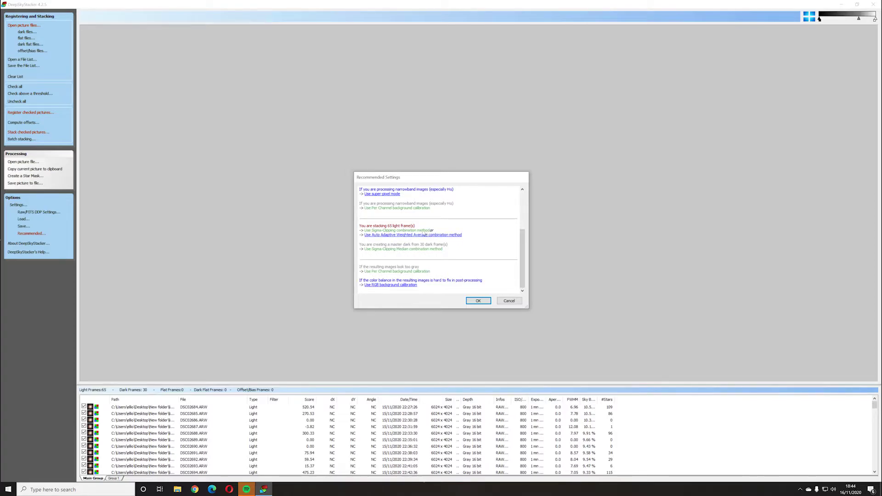
left_click(478, 301)
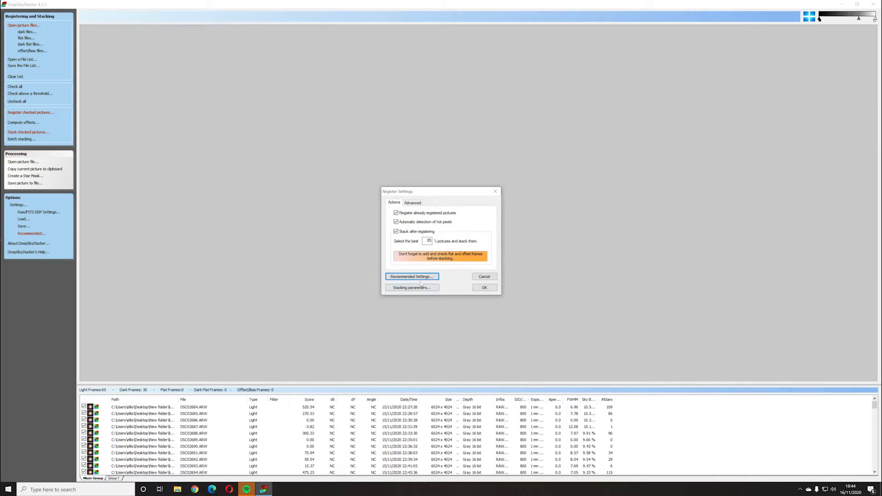
Step: Recheck the advanced register settings, and set the result mode in the stacking parameters to "Mosaic" Mode
left_click(410, 205)
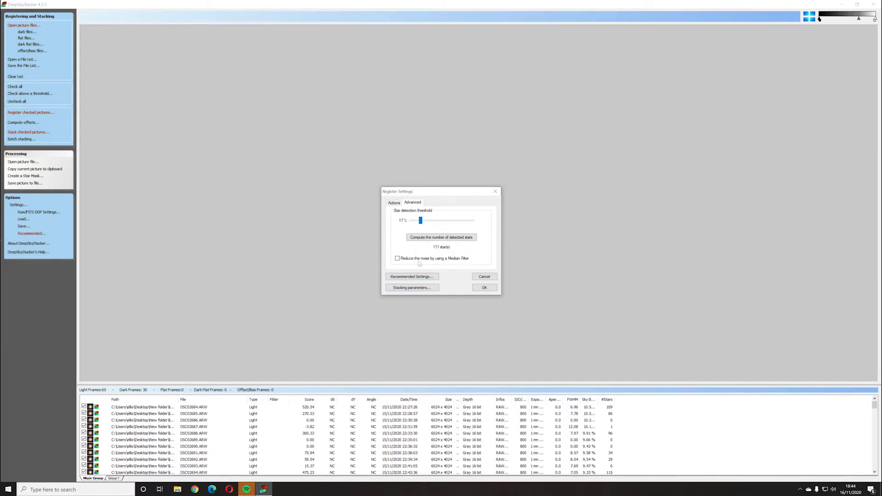
left_click(393, 203)
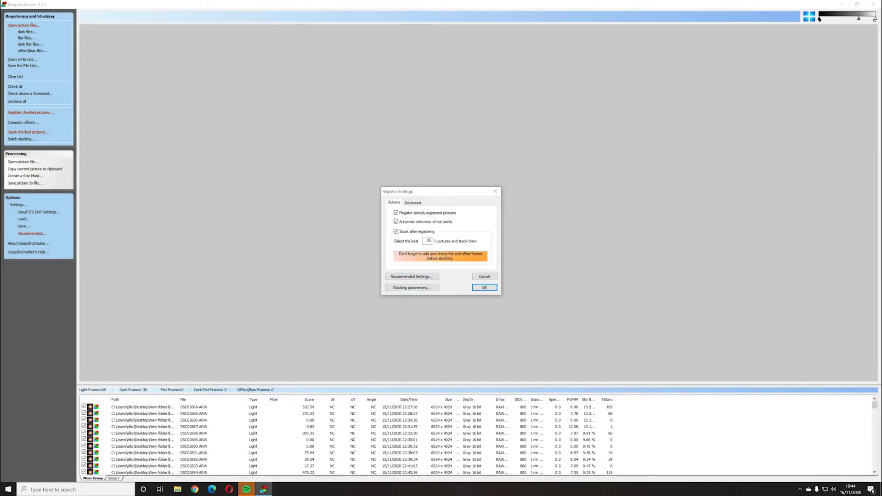
left_click(410, 290)
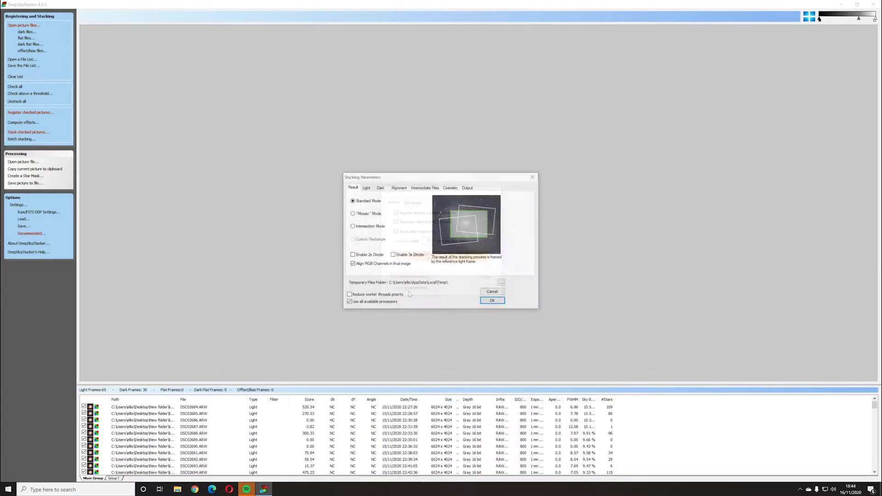
left_click(369, 215)
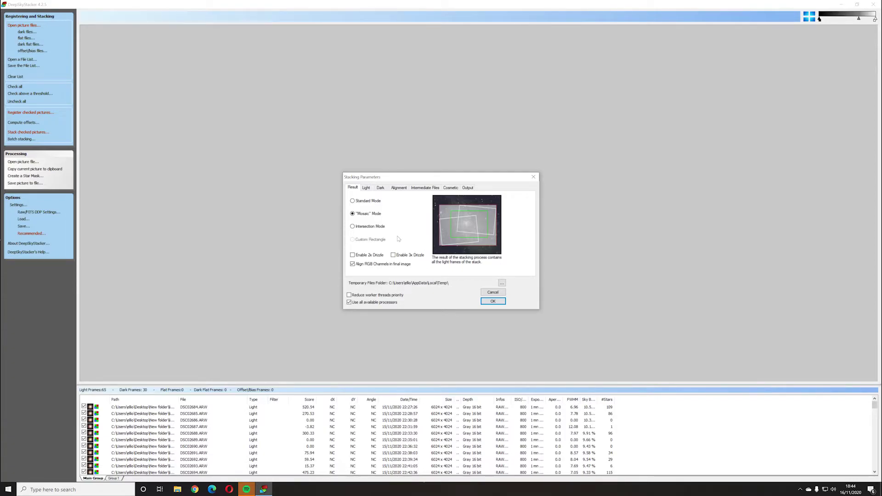
Step: Try Intersection Mode and the drizzle options in the stacking parameters, and set the result mode to Standard Mode
left_click(381, 228)
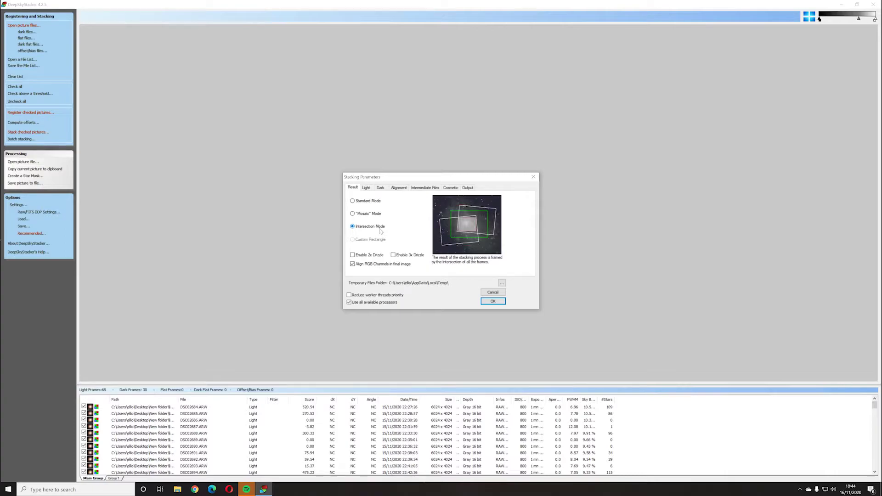
left_click(361, 203)
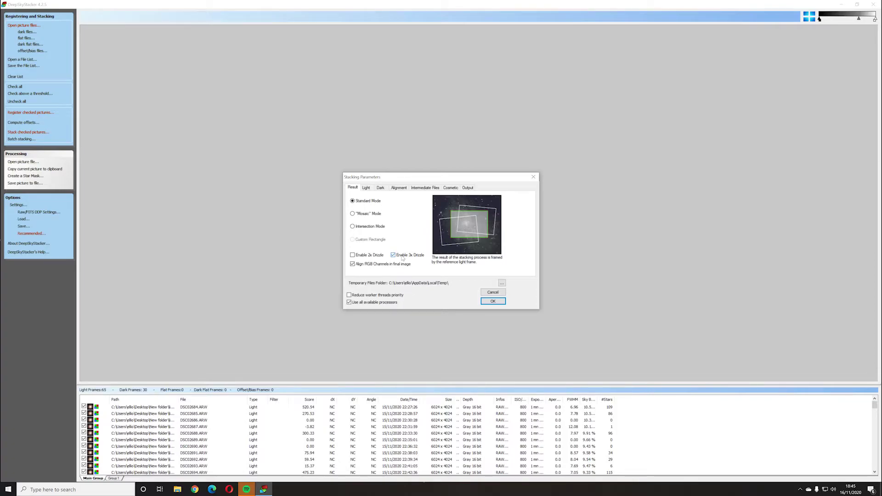
left_click(394, 256)
left_click(367, 256)
Step: Review the light, dark and alignment stacking parameters, and start stacking the checked pictures
left_click(370, 189)
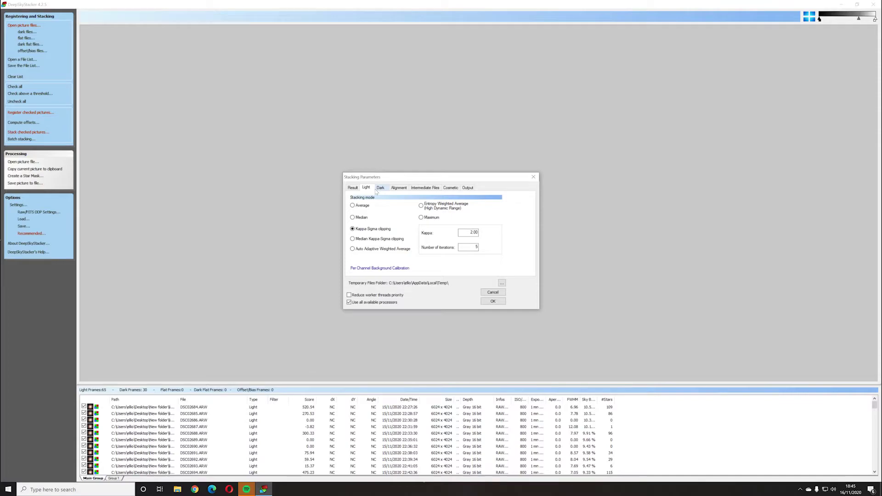
left_click(380, 188)
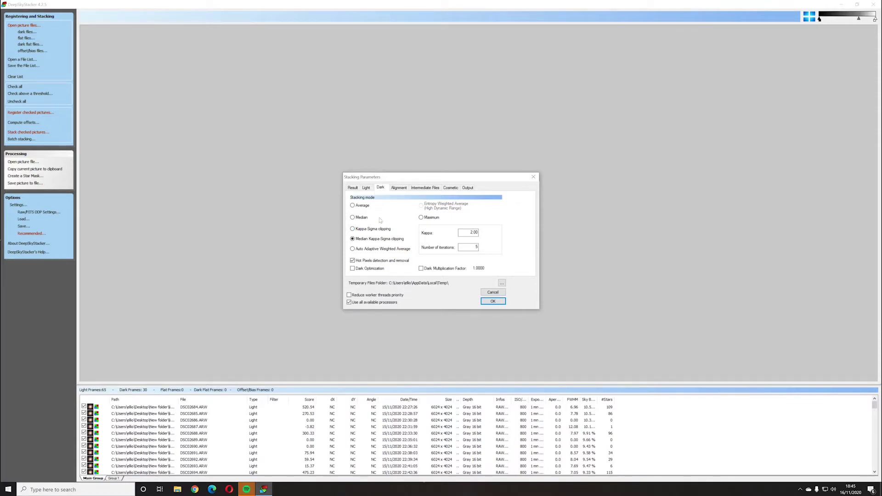
mouse_move(373, 243)
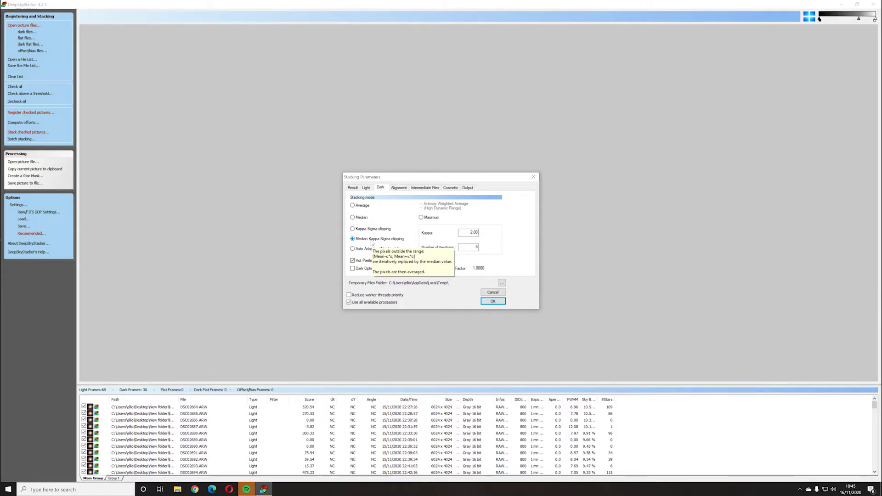
left_click(400, 190)
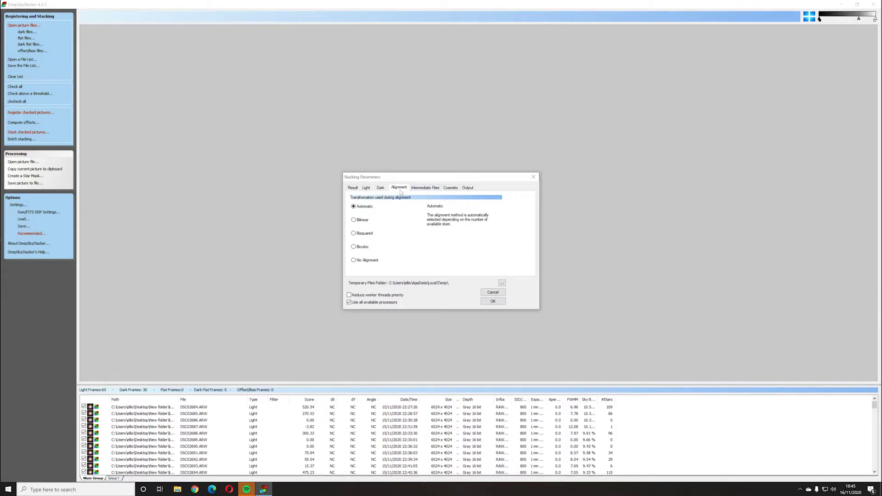
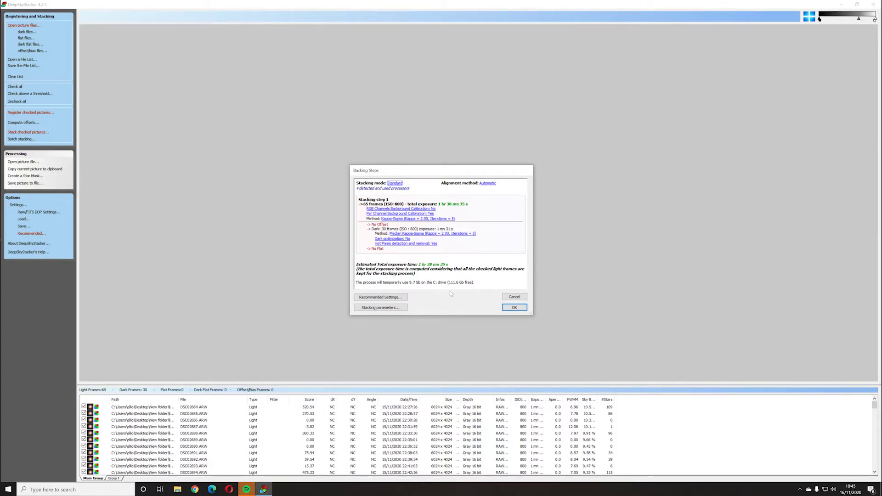
left_click(515, 307)
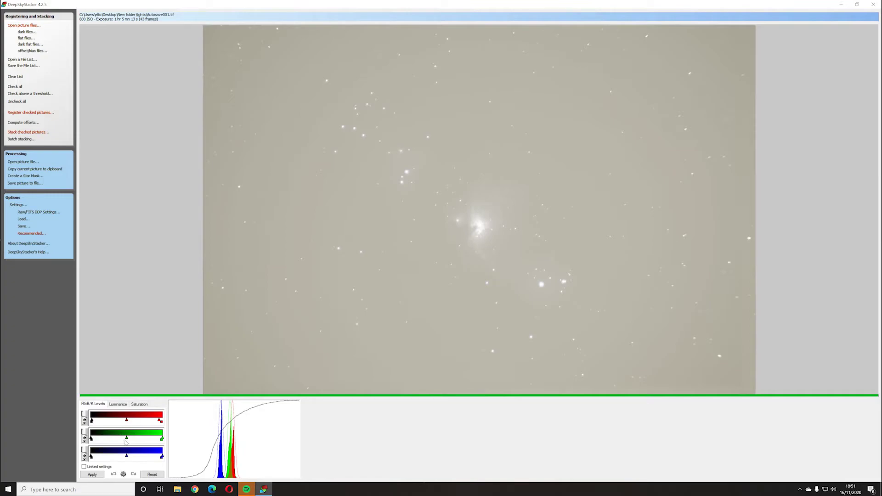
Step: Shift the green and blue midtone levels so their histogram peaks line up with red, and apply the levels to the stacked image
left_click_drag(128, 440, 128, 444)
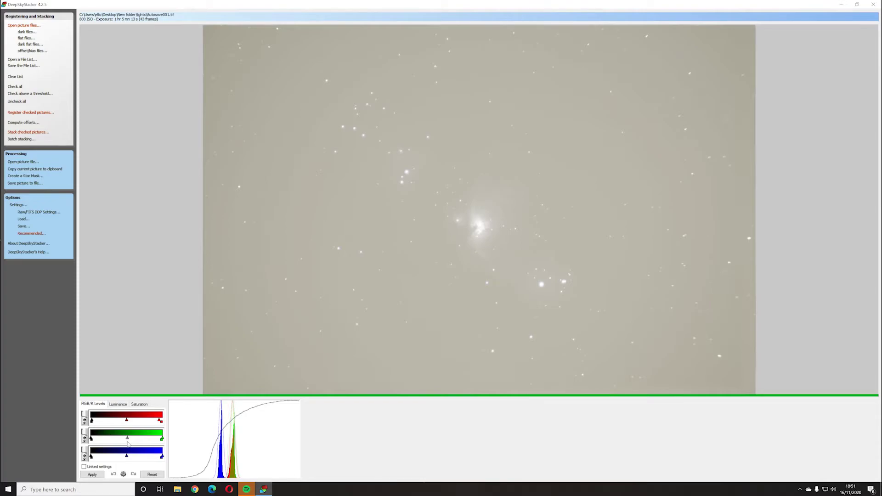
left_click(161, 440)
left_click(162, 440)
left_click(163, 439)
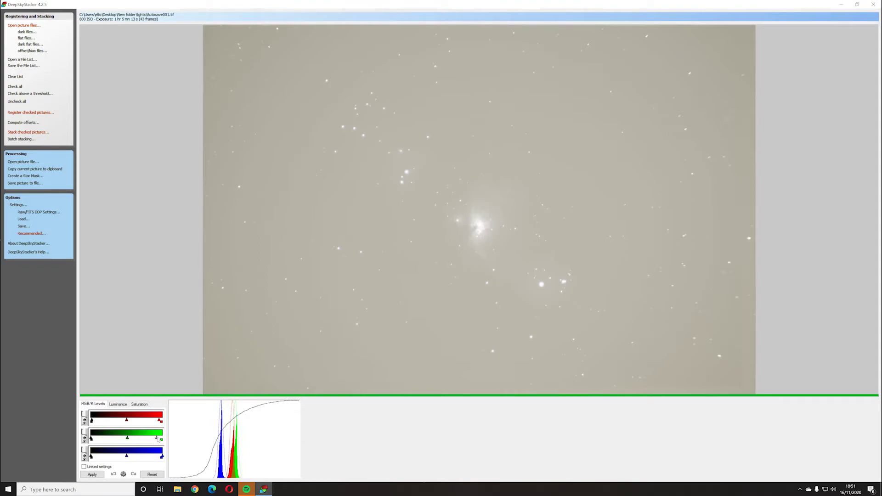
left_click(91, 439)
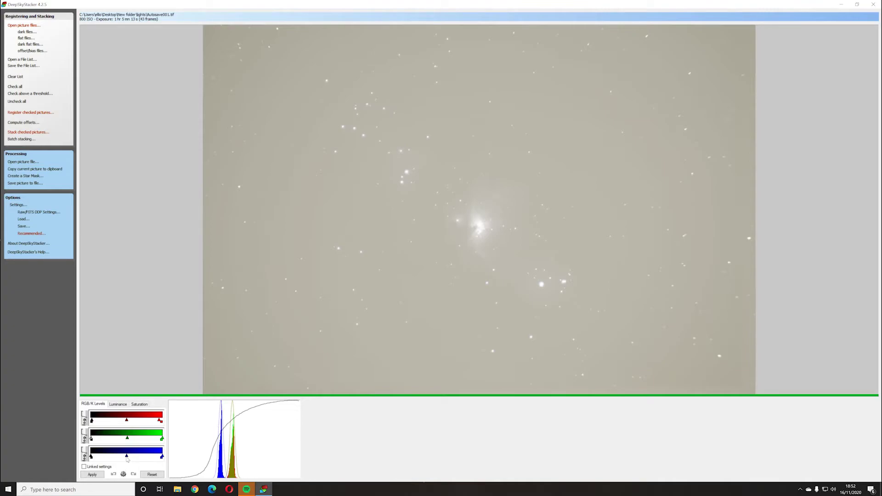
left_click_drag(127, 458, 131, 460)
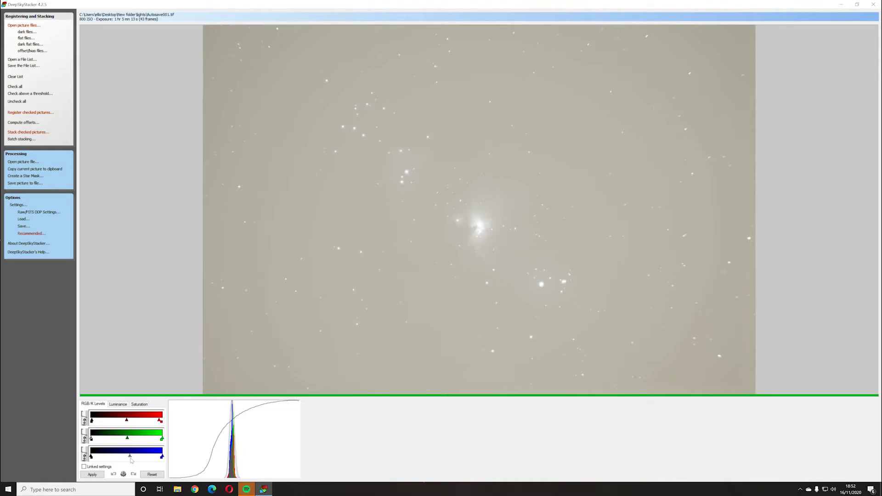
left_click(100, 477)
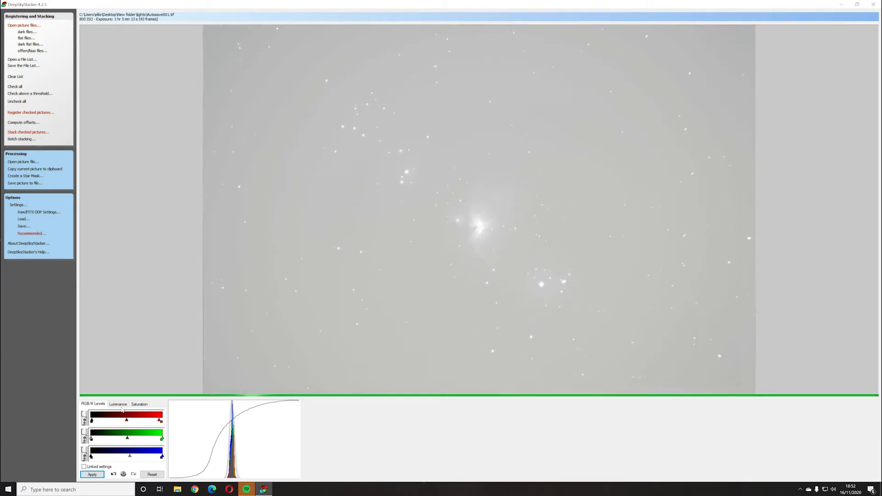
Step: Set the luminance midtone to 22° and 49.1, trying a 7° angle first, and apply it to the stacked image
left_click(120, 405)
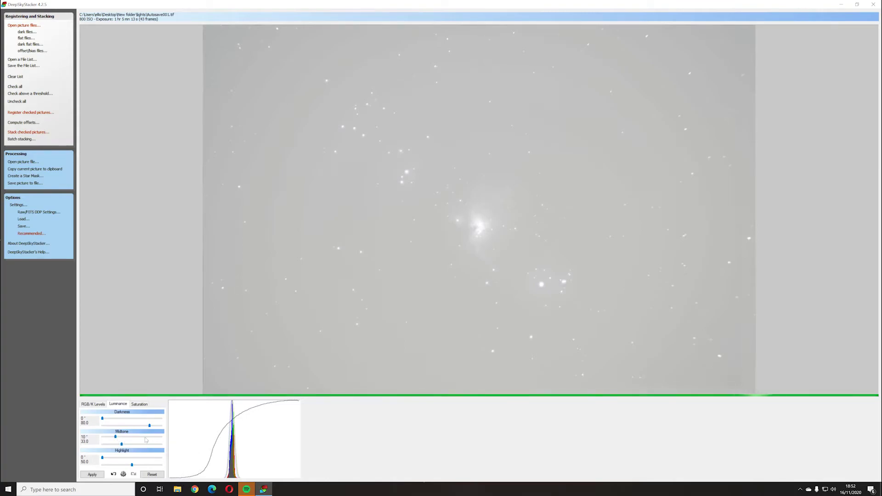
left_click_drag(115, 437, 112, 438)
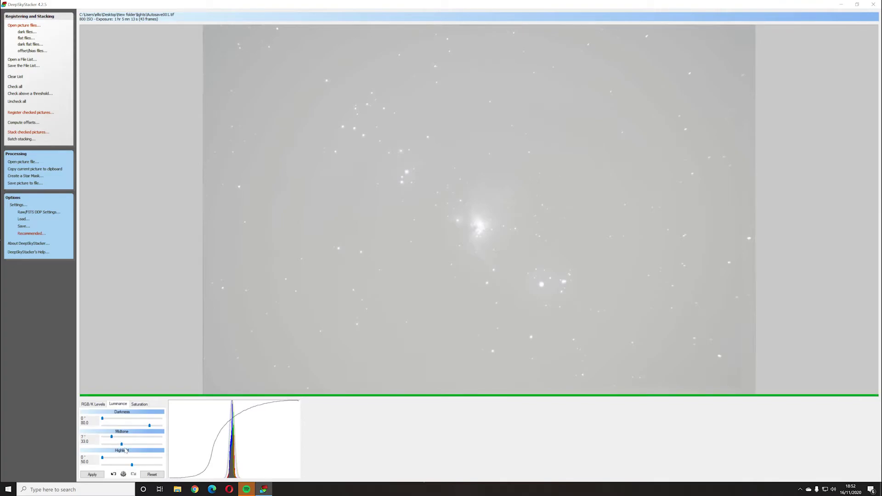
left_click_drag(122, 444, 132, 447)
left_click_drag(132, 447, 132, 447)
left_click(98, 475)
left_click(98, 476)
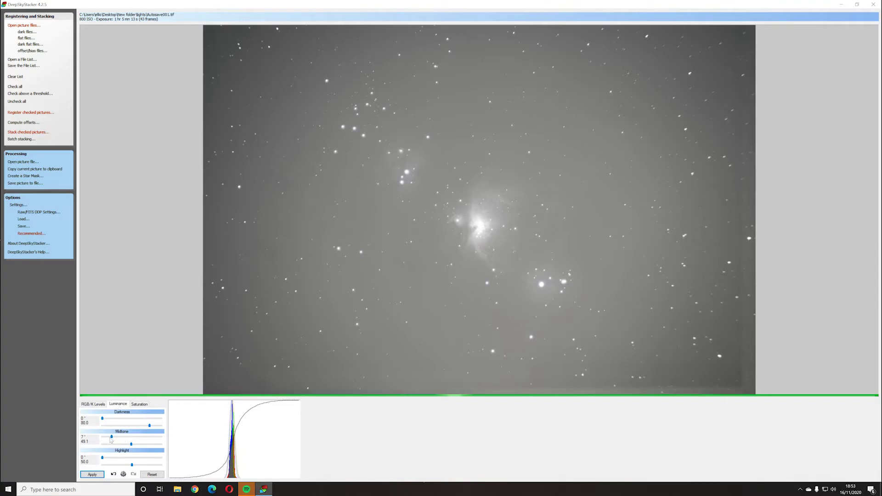
left_click_drag(110, 440, 131, 443)
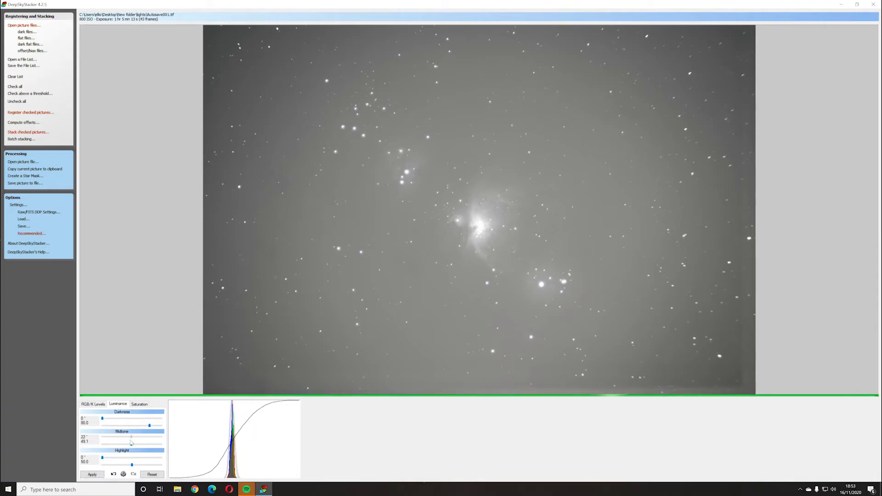
left_click(92, 475)
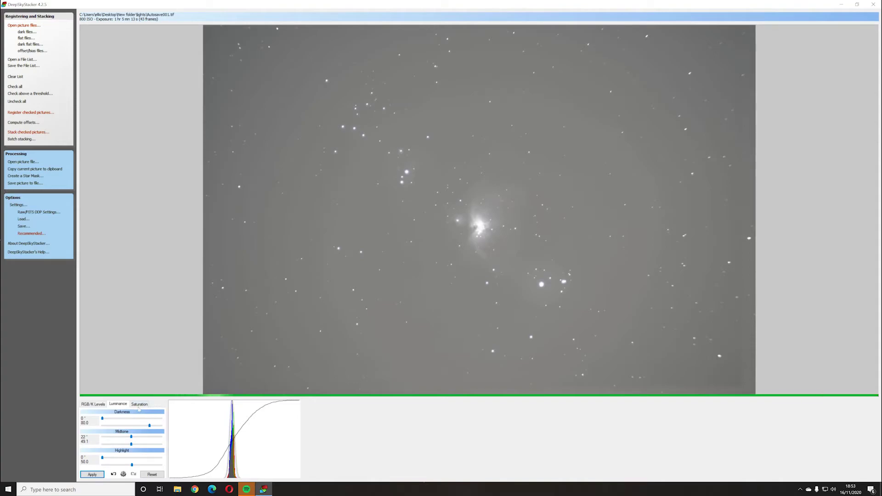
Step: Set the saturation shift to 15% and apply it to the stacked image, trying 20% first
left_click(139, 407)
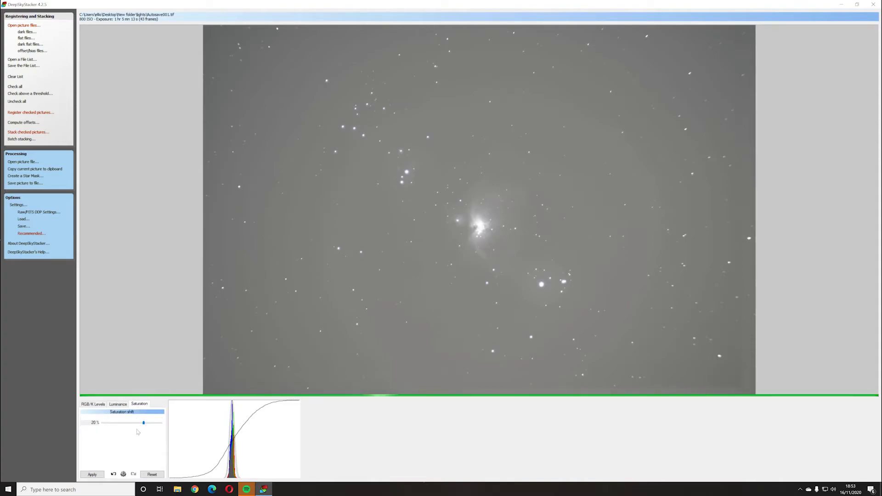
left_click(92, 474)
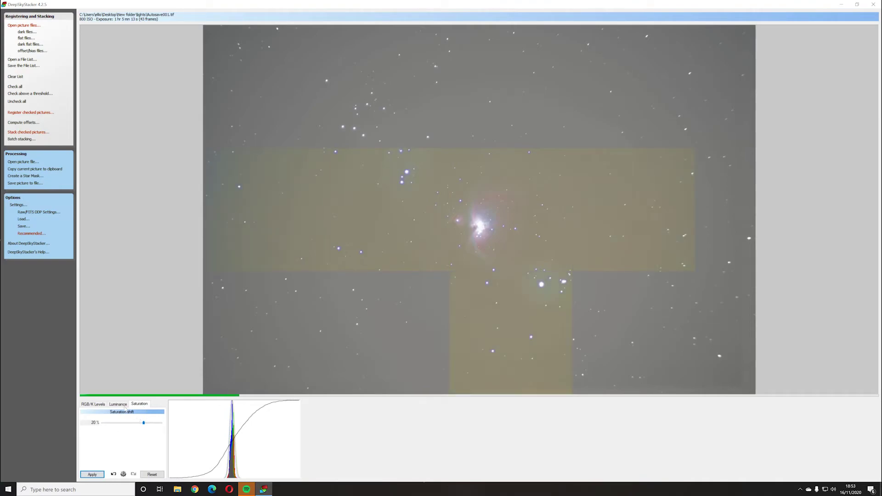
left_click_drag(144, 423, 141, 423)
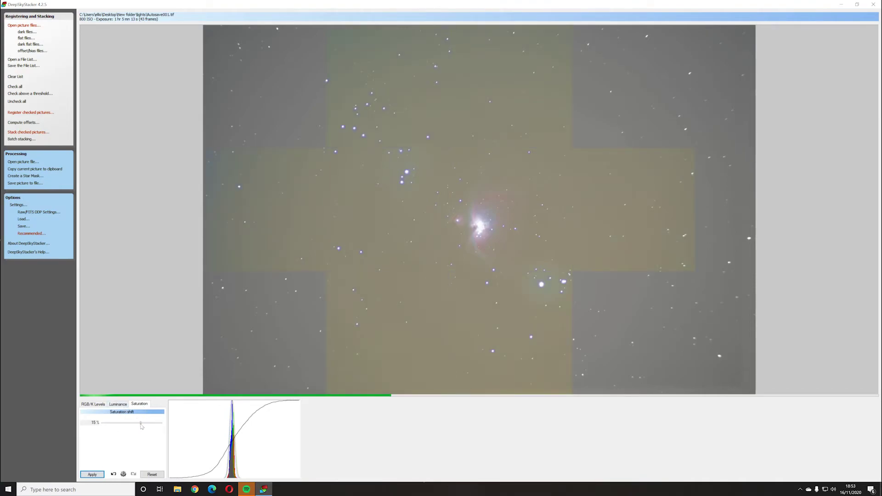
left_click(93, 475)
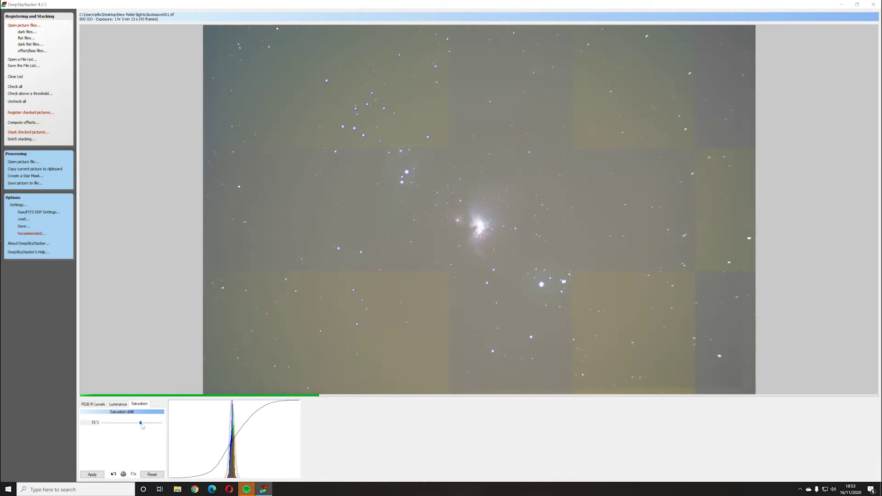
Step: Set the luminance midtone to 9° and 50.9, and apply it to the stacked image
left_click(118, 405)
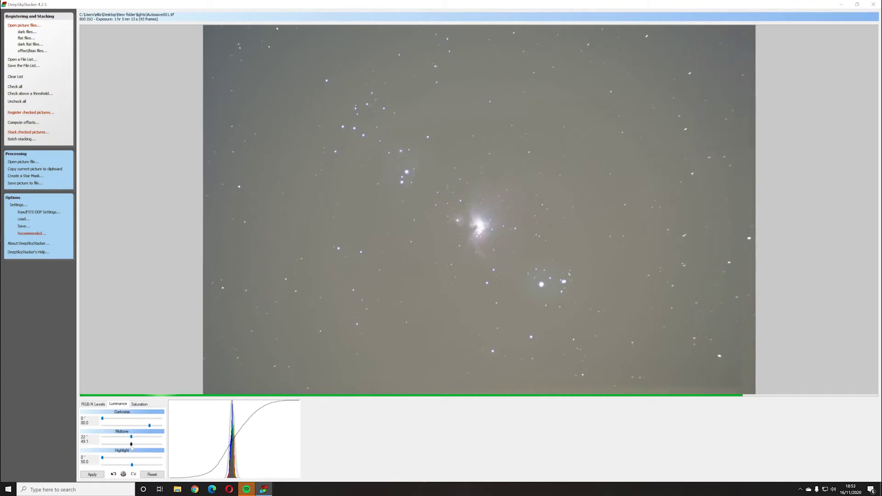
left_click_drag(131, 449, 114, 438)
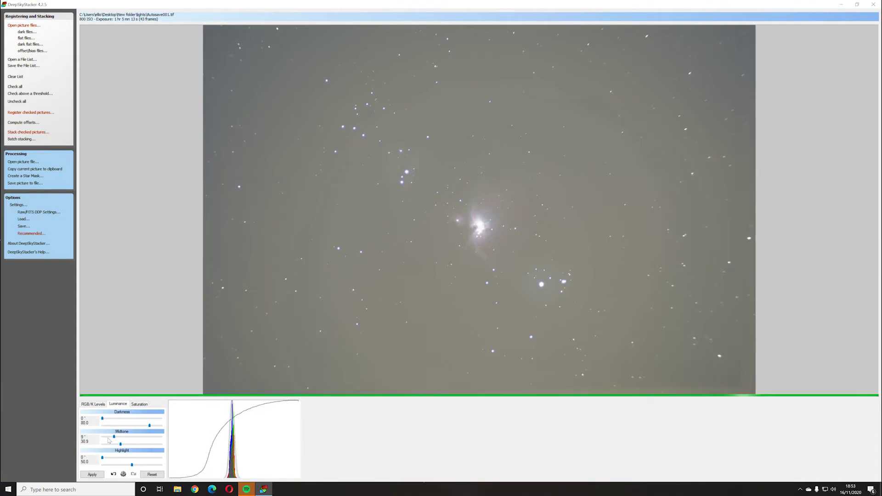
left_click(123, 445)
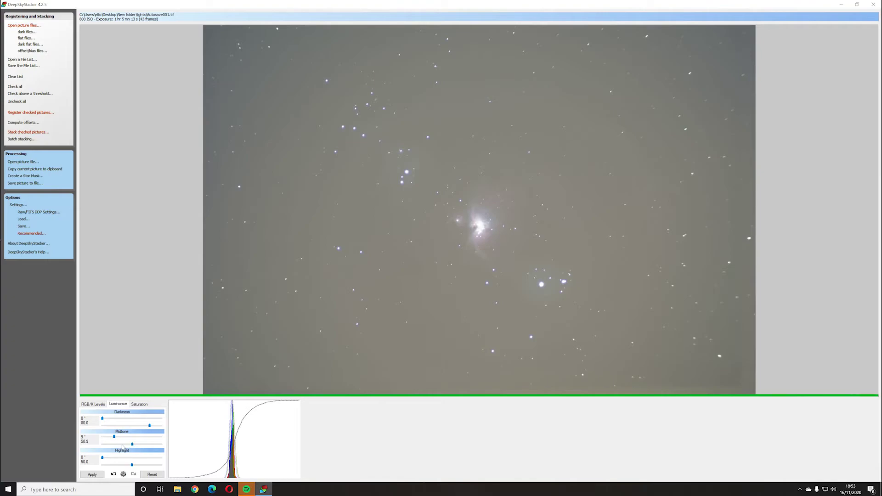
left_click(94, 475)
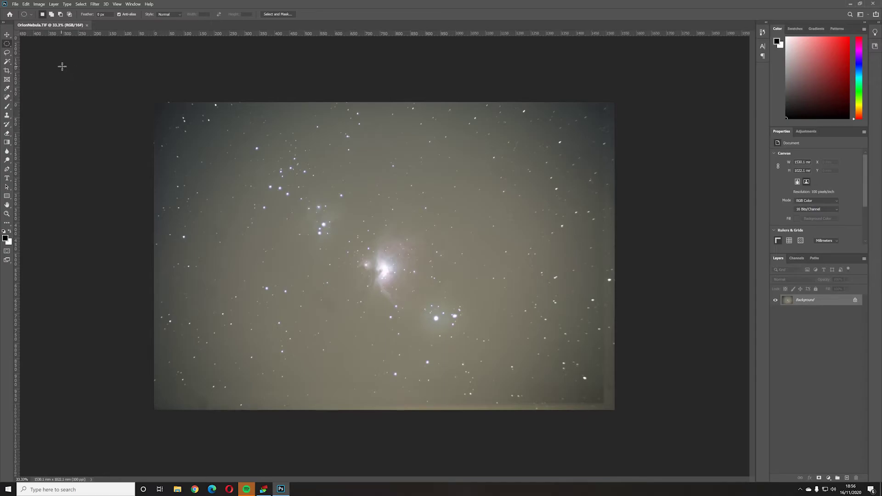
left_click(39, 4)
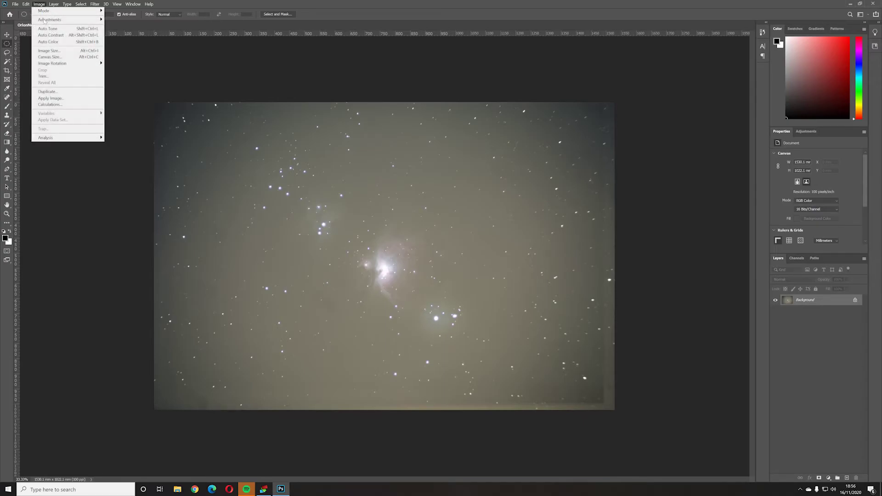
mouse_move(51, 20)
left_click(126, 20)
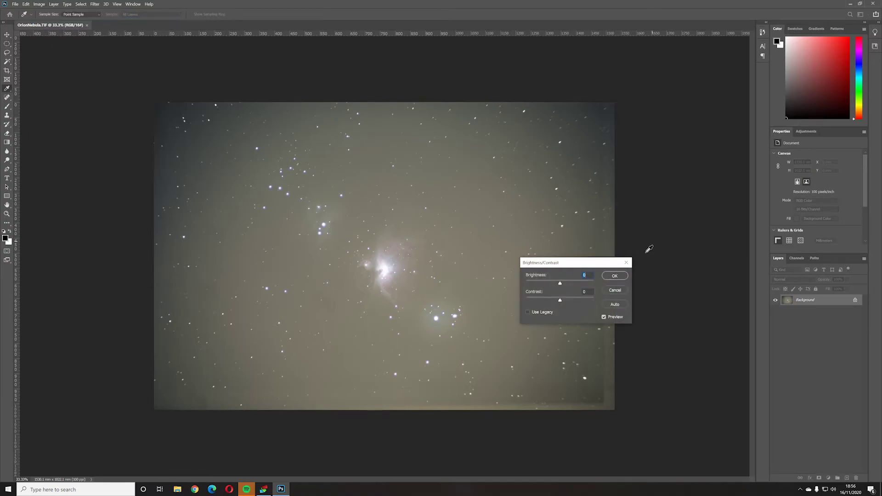
mouse_move(561, 285)
left_mouse_down()
mouse_move(533, 286)
mouse_move(556, 284)
mouse_move(547, 285)
left_mouse_up()
left_click(615, 290)
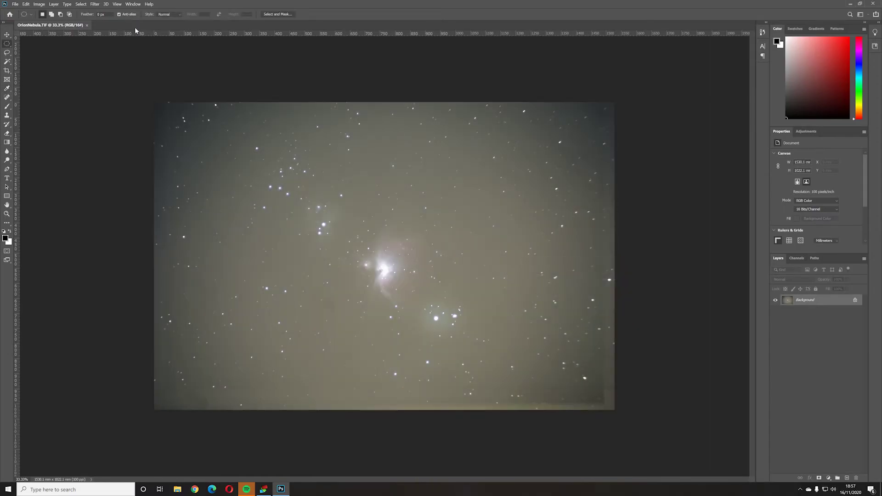
Step: Darken the sky background of the OrionNebula image with a Levels adjustment, using a black input level of 17 and a midtone of 0.41
left_click(44, 4)
mouse_move(69, 19)
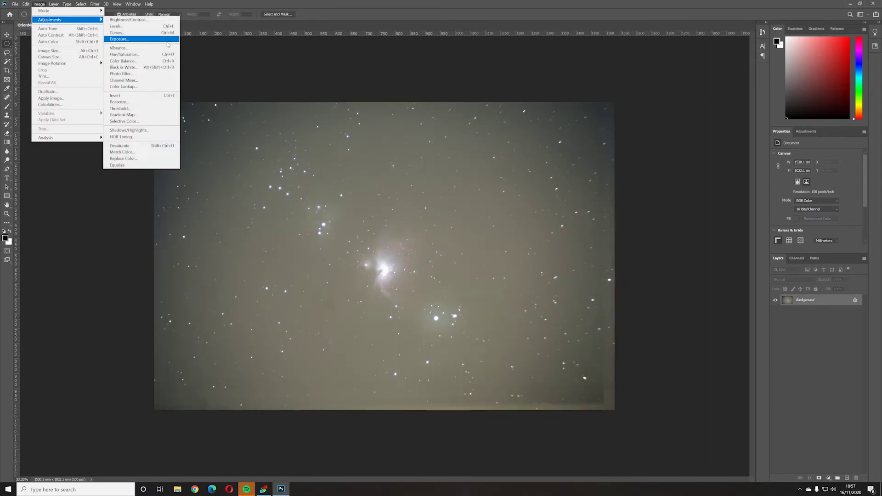
left_click(152, 26)
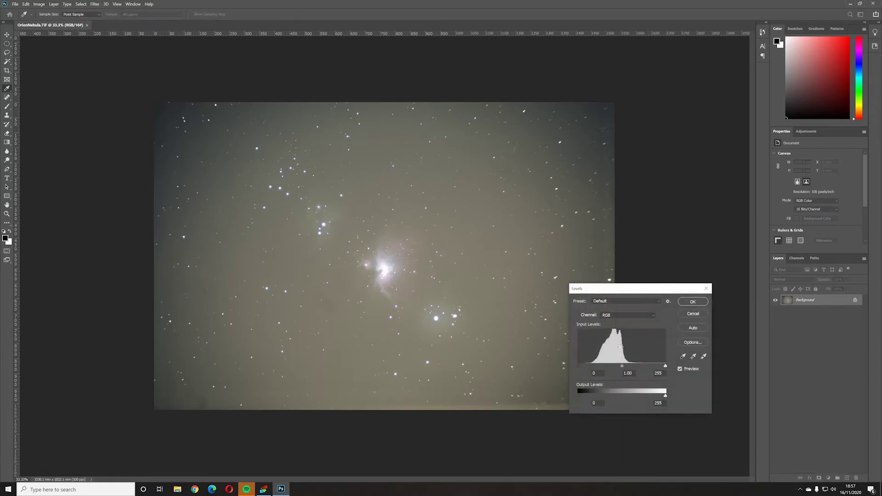
left_click_drag(623, 367, 646, 366)
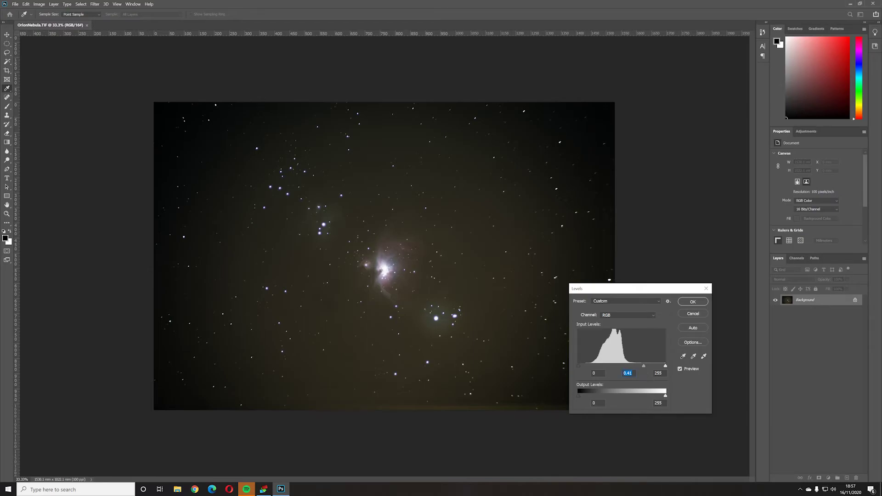
left_click_drag(662, 367, 675, 366)
mouse_move(578, 367)
left_mouse_down()
mouse_move(601, 372)
mouse_move(582, 372)
mouse_move(591, 375)
left_mouse_up()
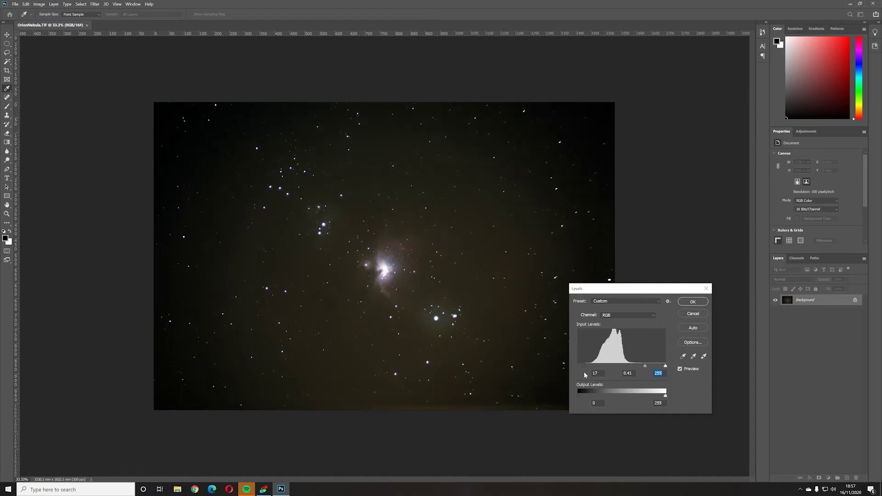
left_click(584, 372)
left_click(692, 301)
key("m")
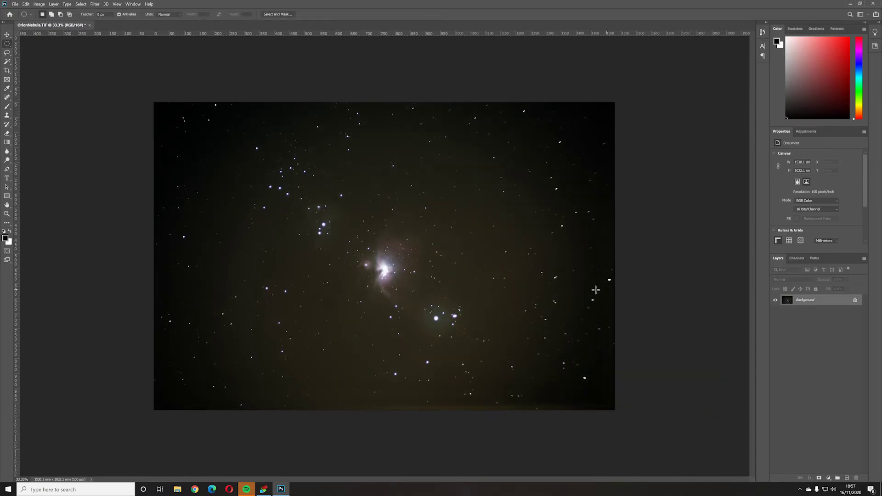
key("ctrl+plus")
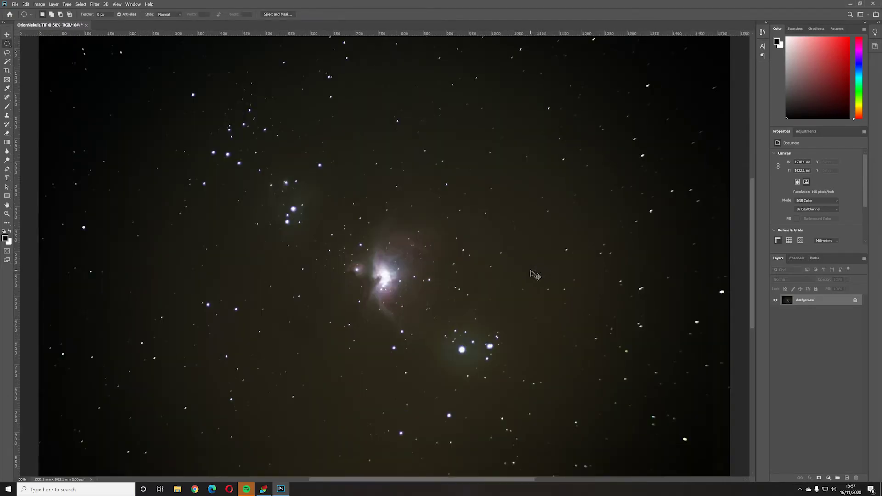
Step: Raise the OrionNebula image's contrast to 52 with a Brightness/Contrast adjustment
left_click(39, 4)
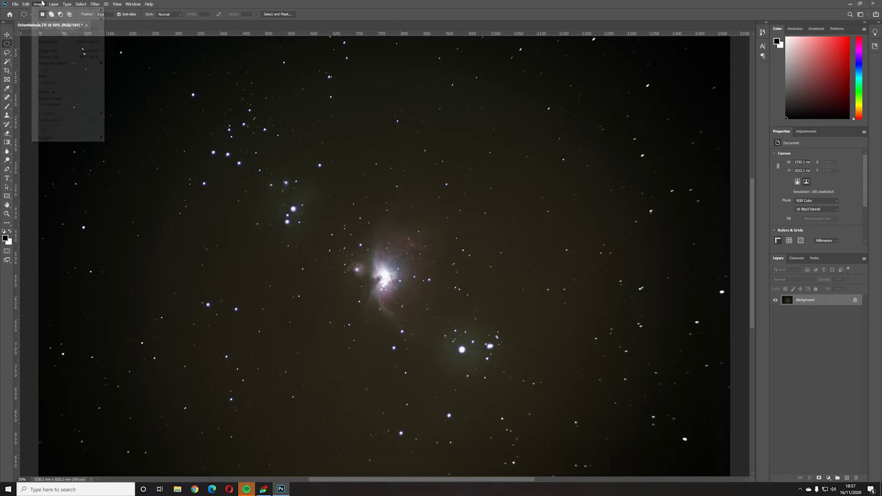
mouse_move(58, 20)
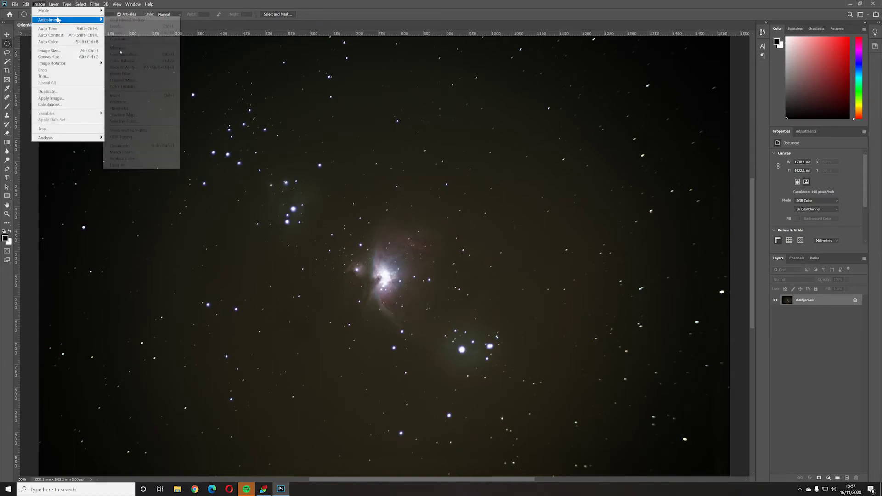
left_click(124, 19)
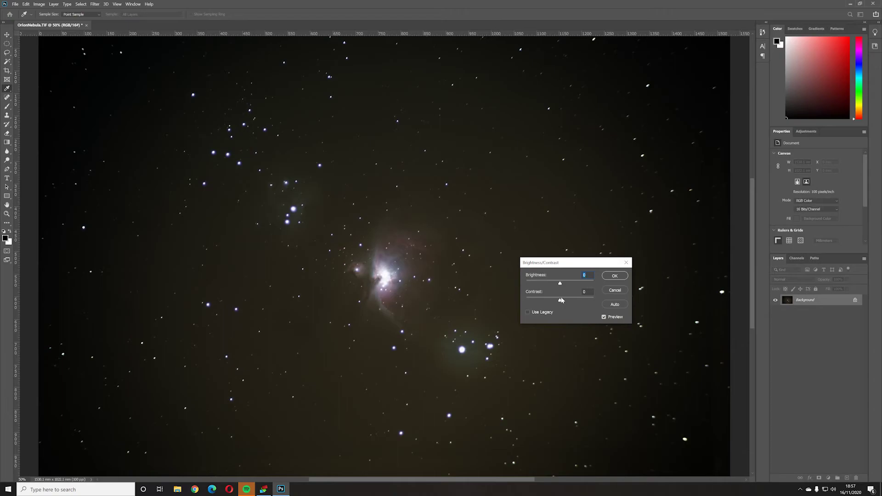
left_click_drag(564, 302, 580, 312)
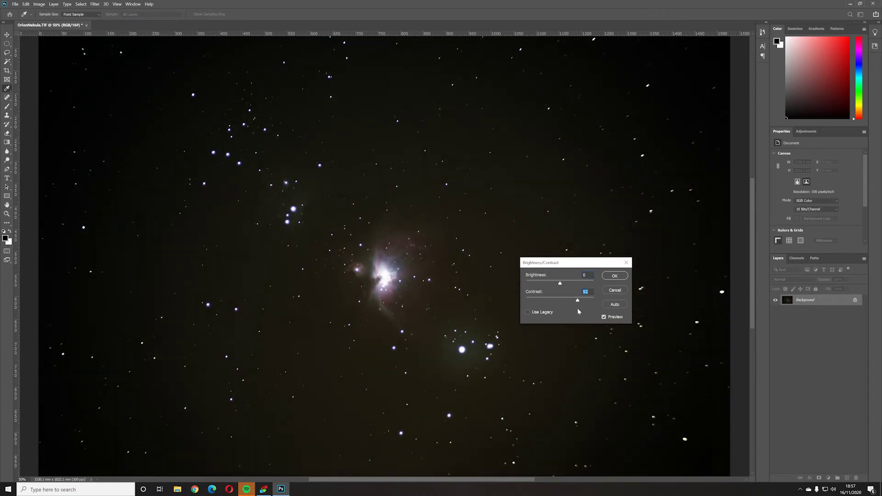
left_click_drag(560, 285, 561, 287)
left_click(614, 279)
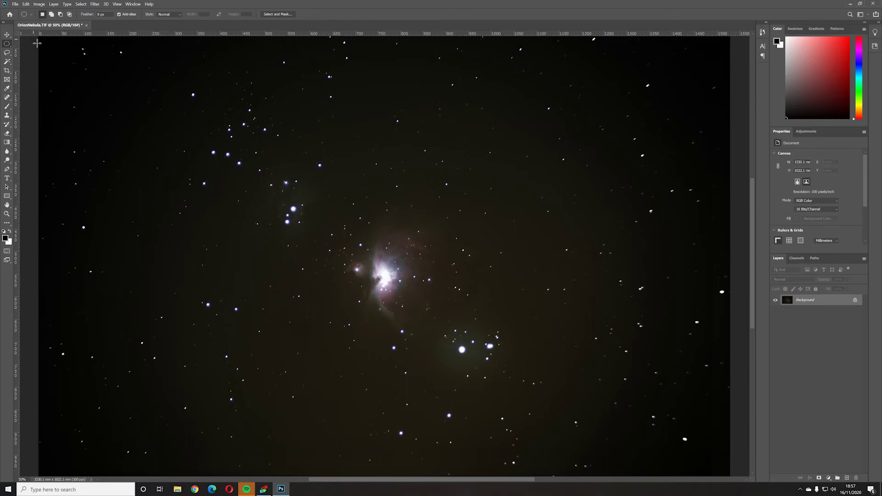
Step: Try darkening the sky background with a Curves adjustment, placing a point near input 49 and output 34 on the RGB curve
left_click(39, 4)
mouse_move(69, 20)
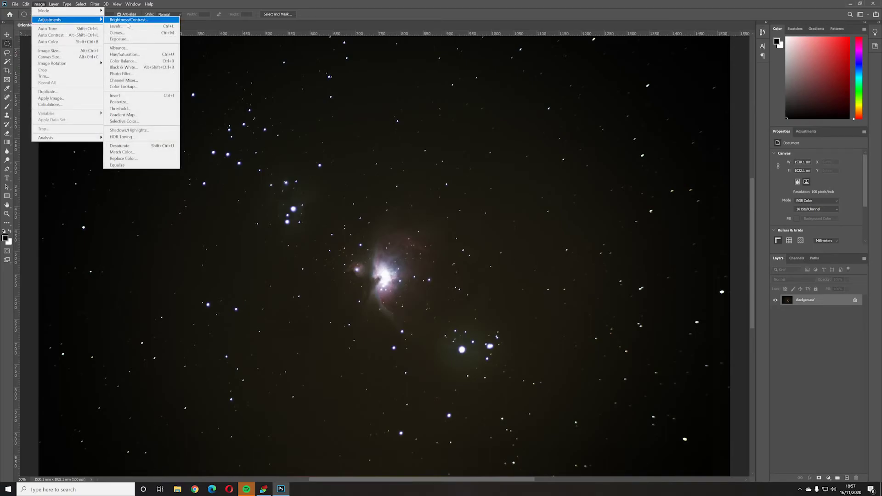
left_click(120, 32)
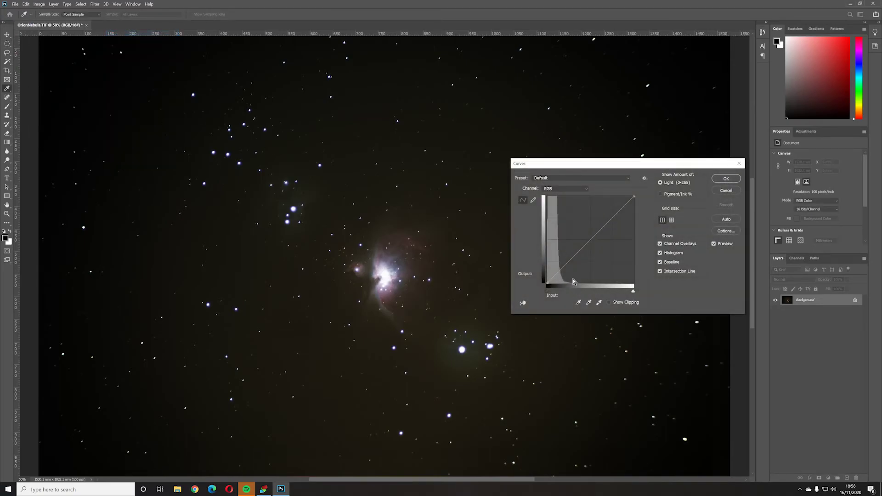
mouse_move(561, 270)
left_mouse_down()
mouse_move(566, 281)
mouse_move(564, 273)
left_mouse_up()
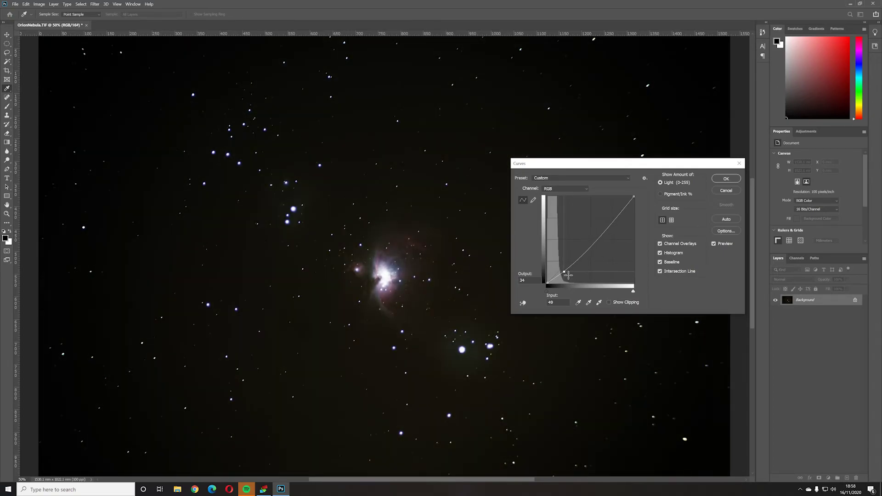
key("Down")
key("Down")
key("Return")
key("m")
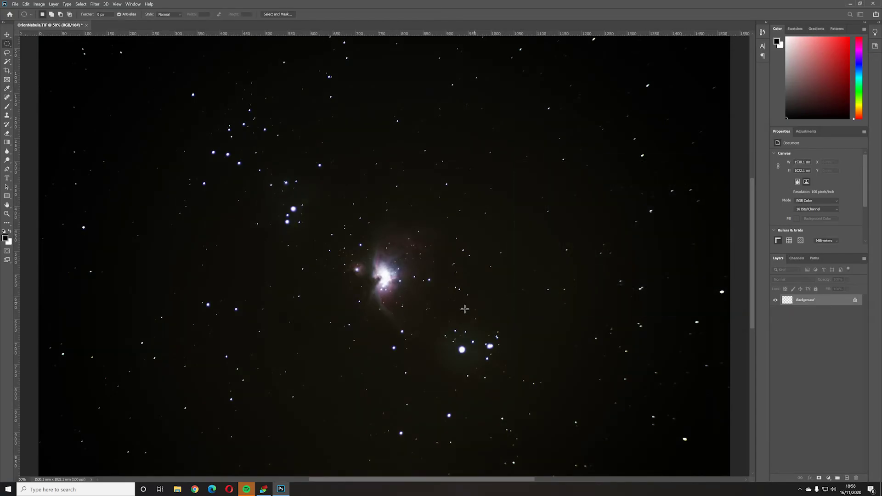
key("ctrl+plus")
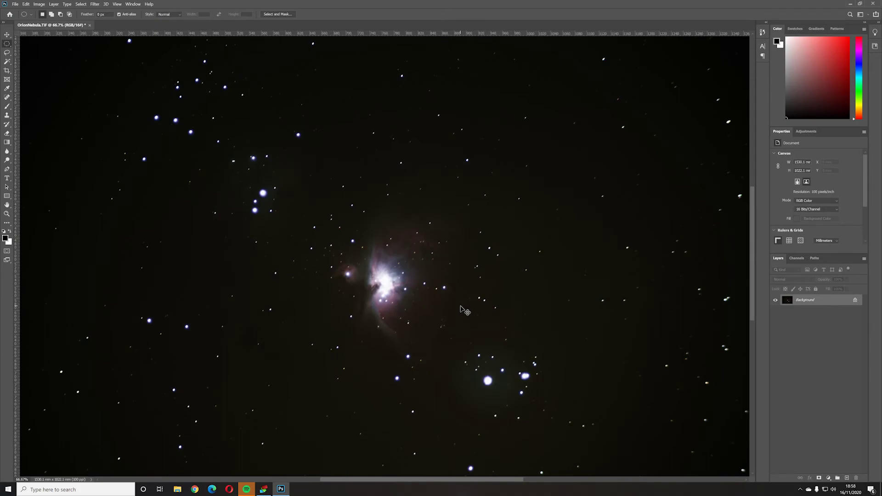
key("ctrl+minus")
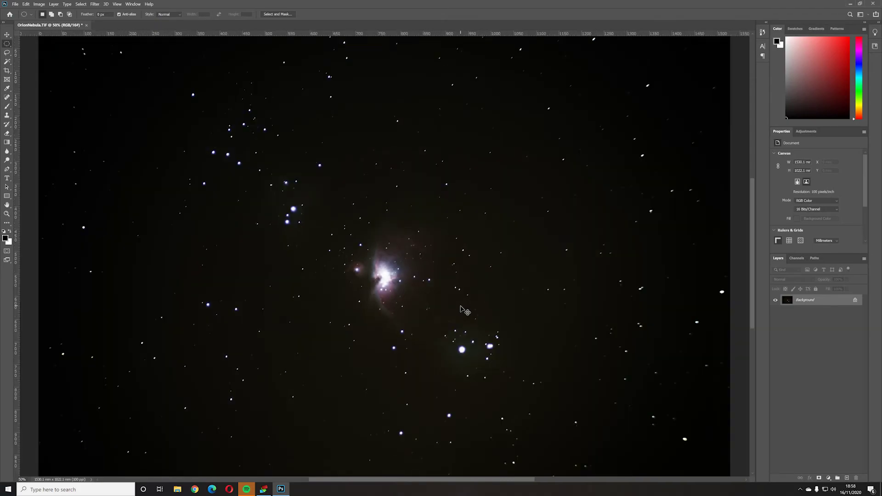
Step: Open the Reduce Noise filter and frame the nebula core in its preview at 100%
left_click(39, 4)
mouse_move(50, 20)
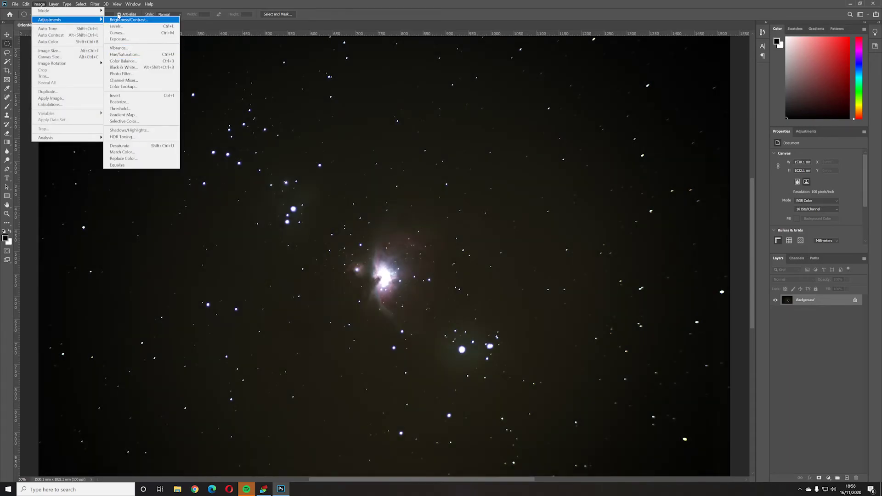
mouse_move(95, 4)
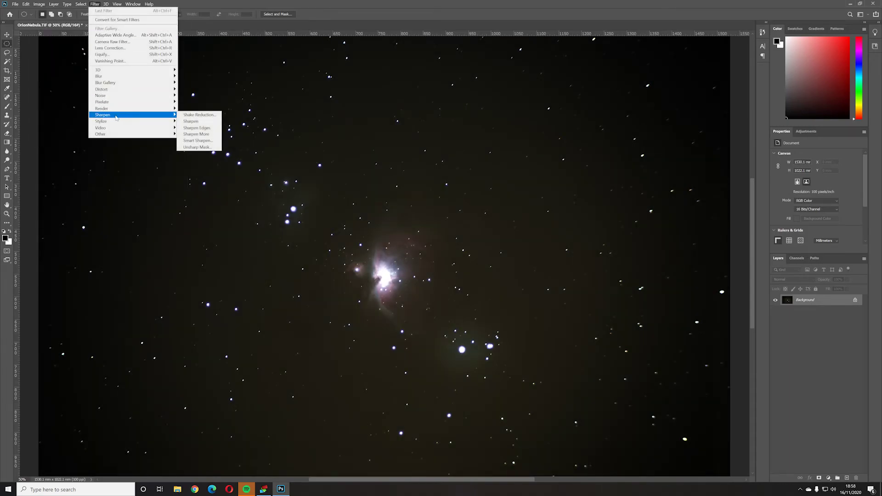
mouse_move(137, 96)
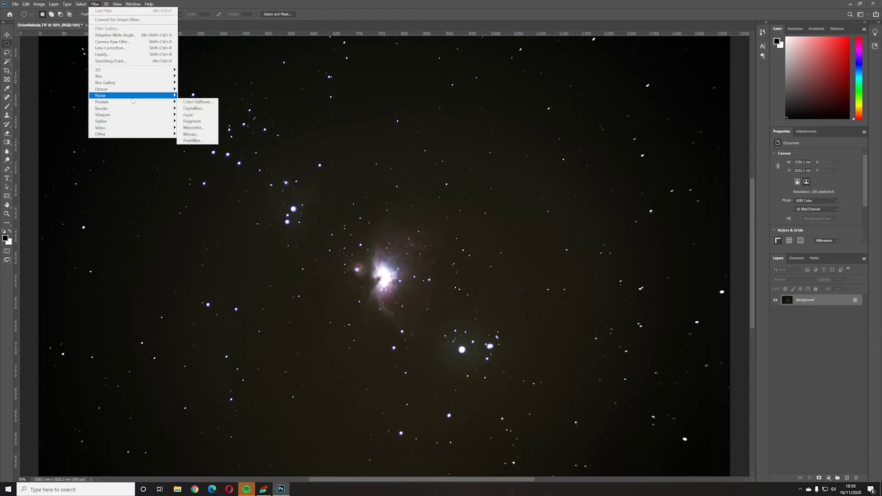
left_click(189, 122)
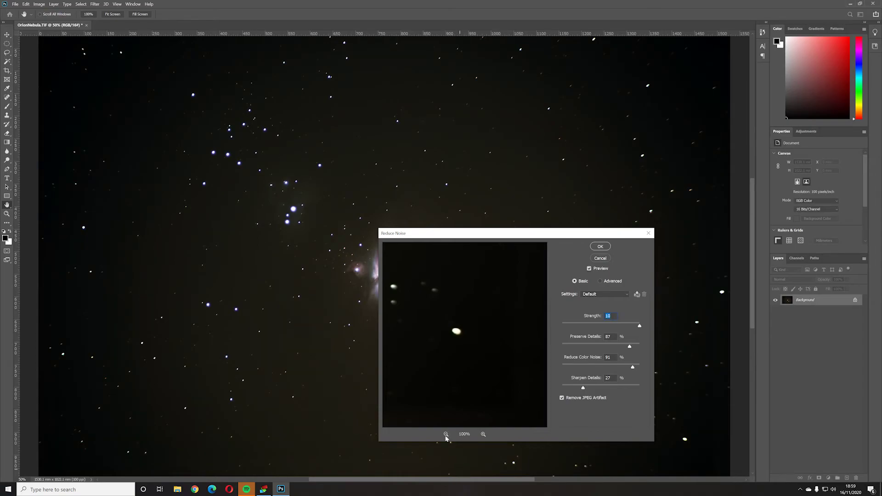
left_click(445, 434)
left_click(446, 434)
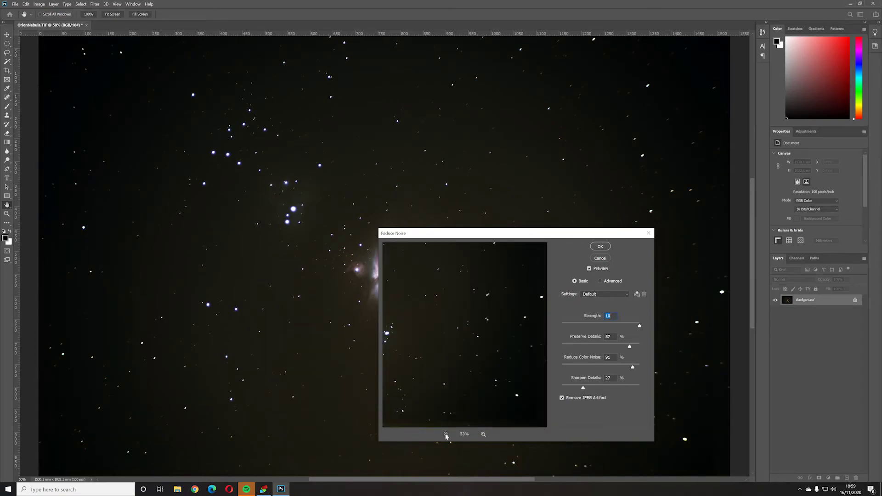
left_click(374, 267)
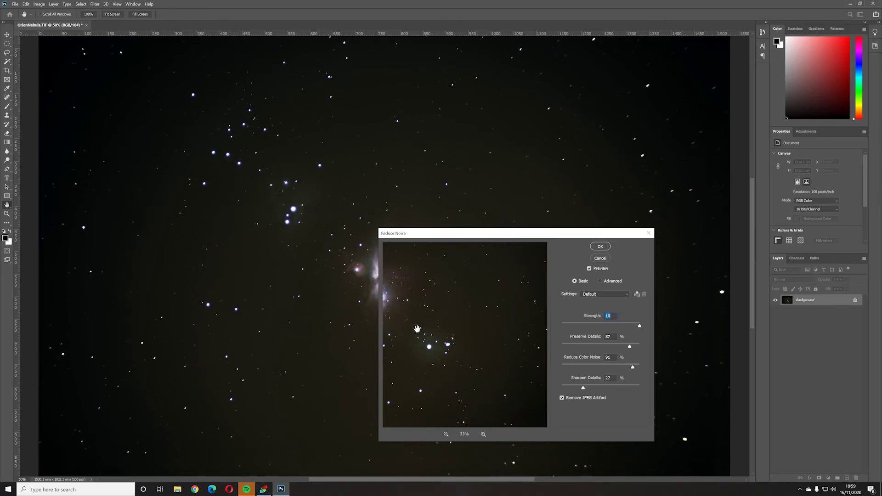
left_click_drag(479, 377, 449, 355)
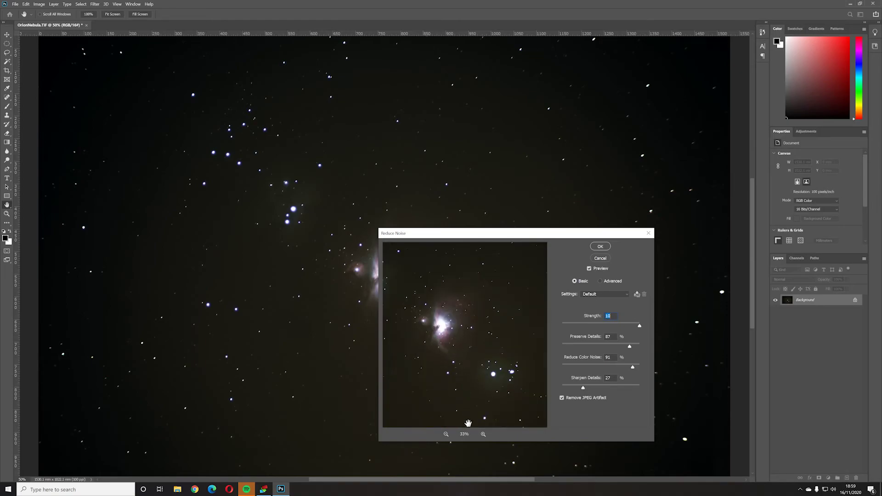
left_click(483, 435)
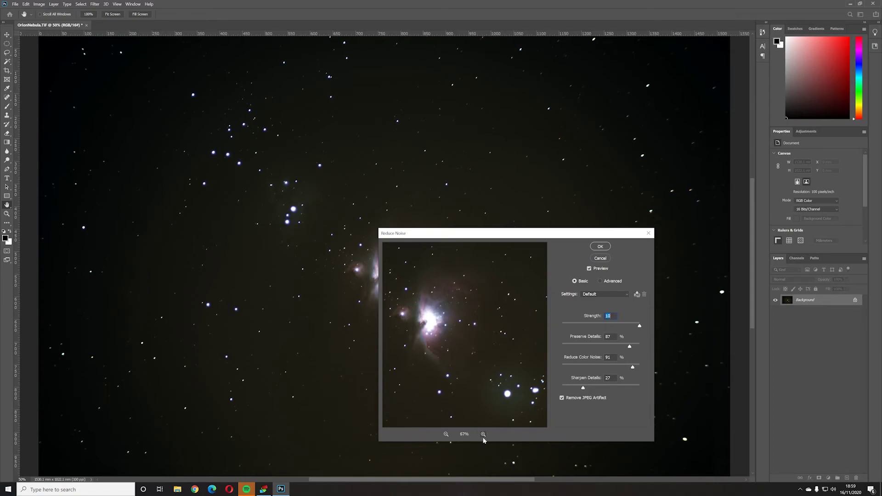
left_click(483, 435)
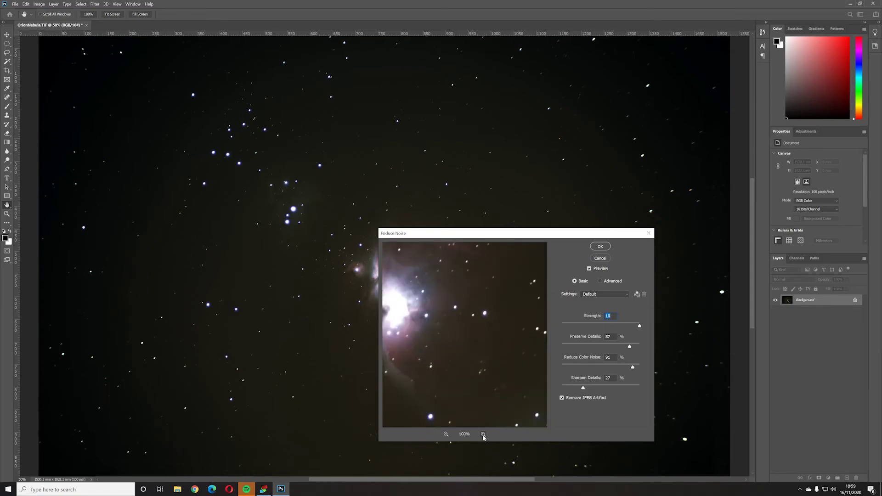
left_click_drag(459, 293, 486, 334)
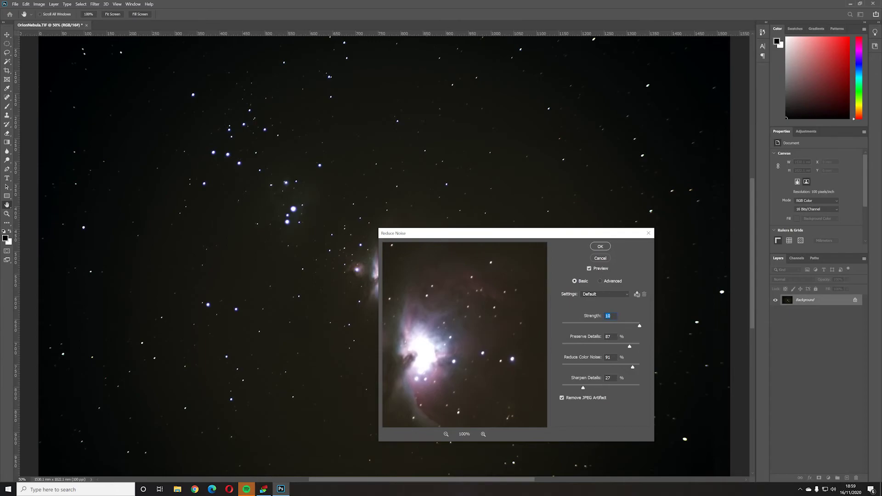
Step: Set the noise reduction strength to 3 and preserve details to 56%, adjust the color noise reduction, and apply the filter
left_click_drag(645, 328, 542, 327)
left_click_drag(562, 326, 573, 328)
left_click(606, 346)
left_click(606, 367)
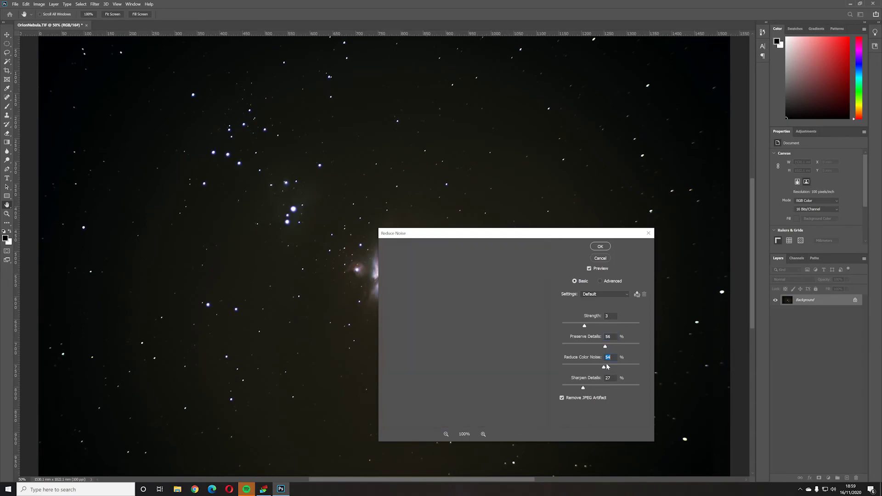
left_click(607, 367)
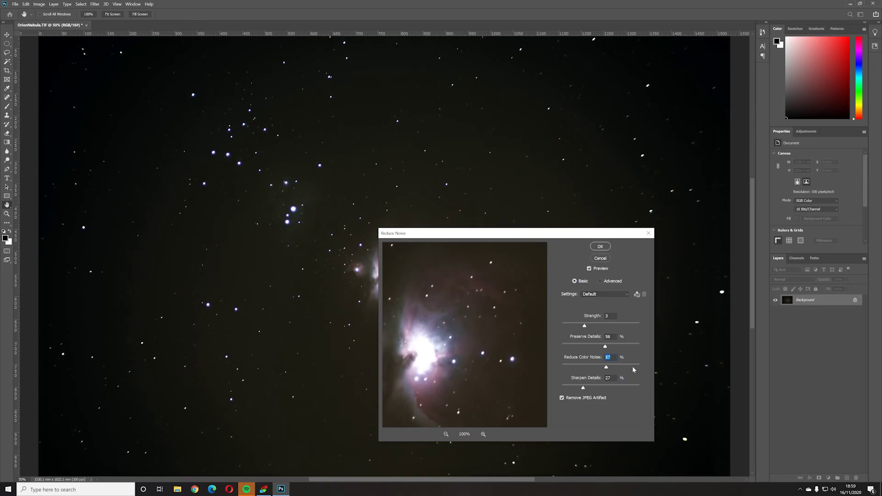
left_click(624, 365)
left_click(599, 248)
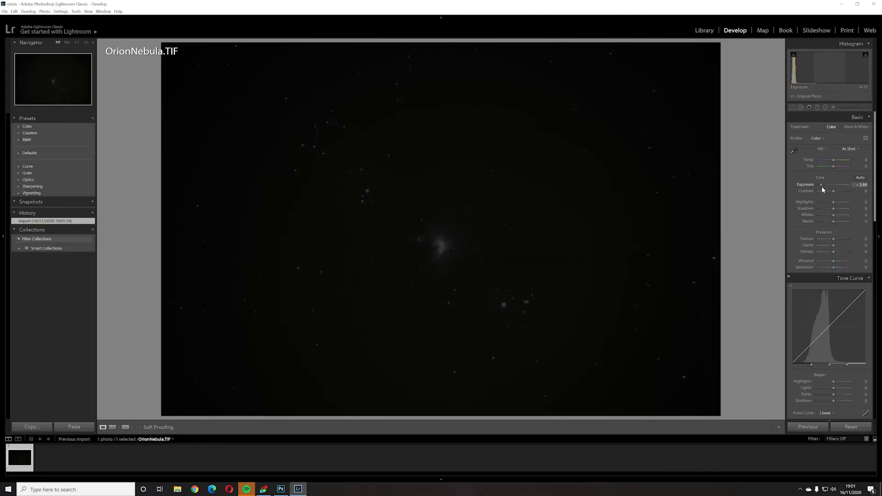
Step: In Lightroom Classic, set OrionNebula.TIF's exposure to -1.20, contrast to +100, highlights and shadows to -100, whites to +2 and blacks to -75
left_click_drag(821, 186, 829, 188)
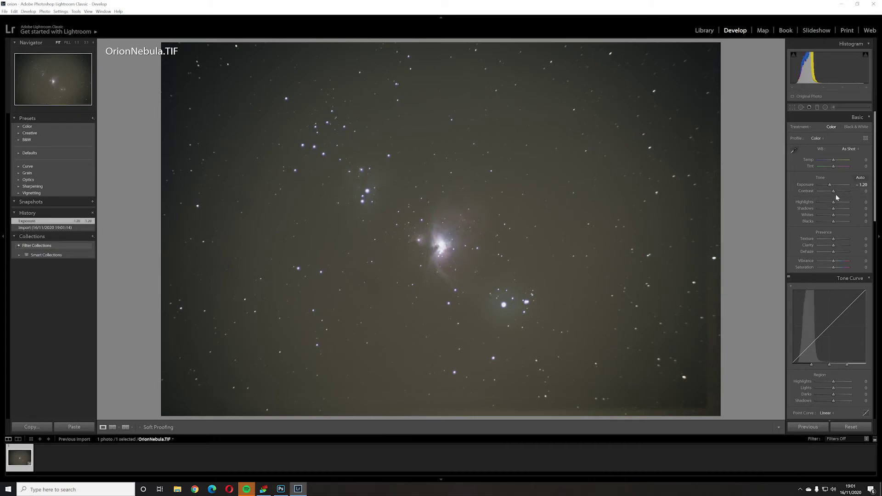
left_click_drag(834, 191, 854, 201)
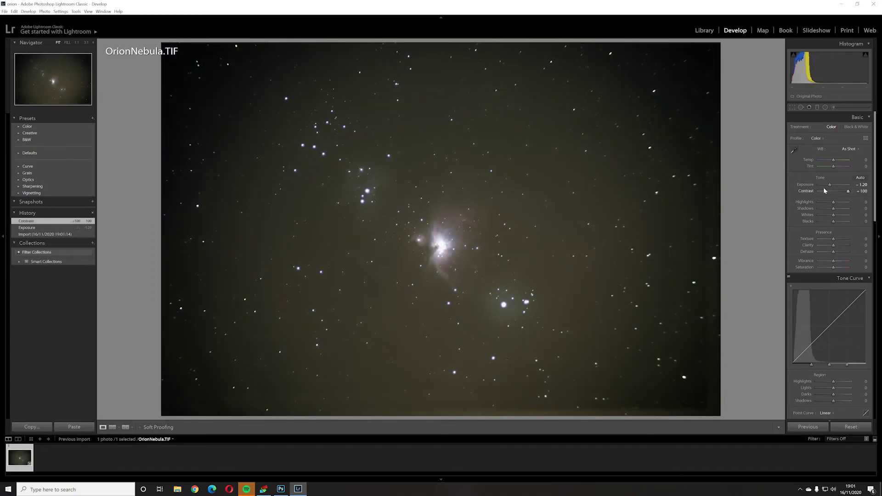
left_click_drag(831, 185, 856, 211)
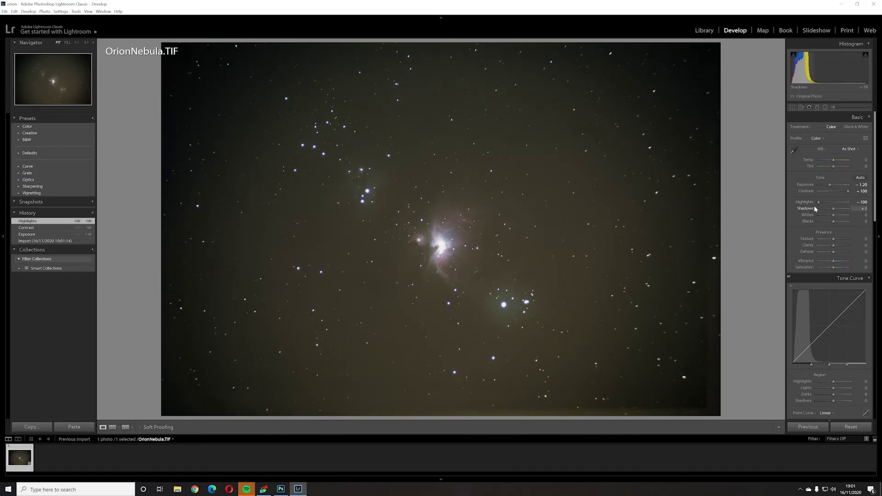
left_click_drag(858, 211, 831, 217)
left_click_drag(832, 222, 821, 223)
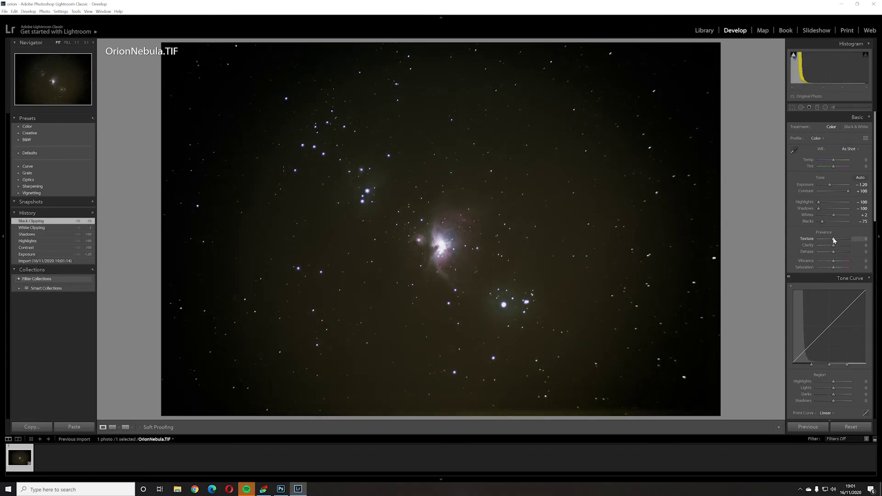
Step: Set the texture to +100, trying +55 first and checking the nebula up close
left_click_drag(833, 239, 843, 240)
left_click_drag(841, 241, 841, 240)
left_click(428, 243)
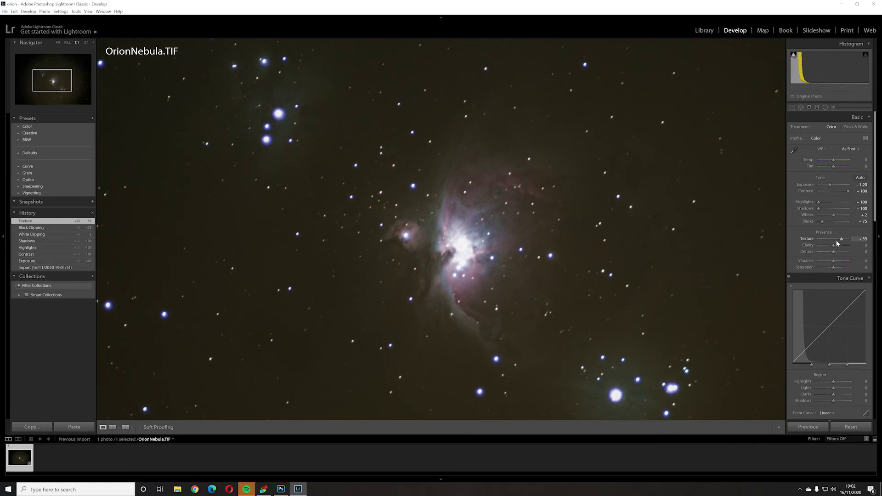
left_click_drag(839, 242, 840, 241)
left_click_drag(847, 250, 839, 251)
left_click_drag(854, 254, 772, 251)
left_click(290, 391)
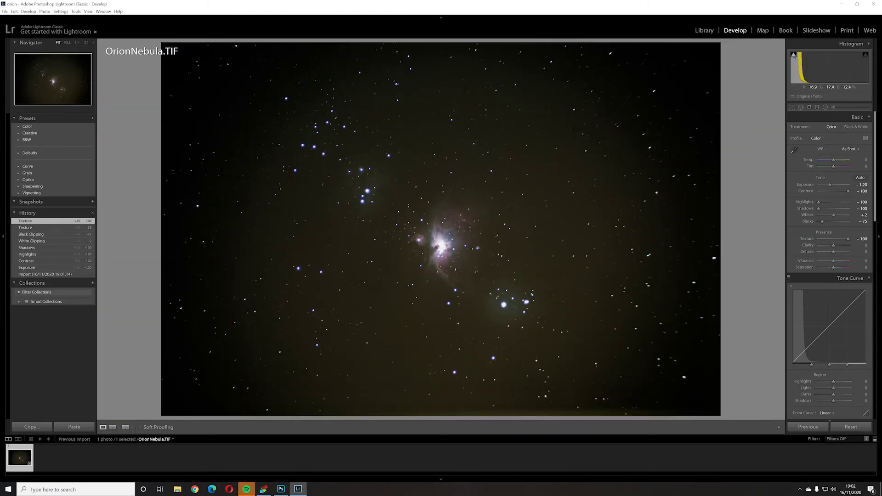
Step: Set the clarity to +100 and dehaze to -19, and lower the exposure to -1.67
left_click_drag(834, 247, 852, 248)
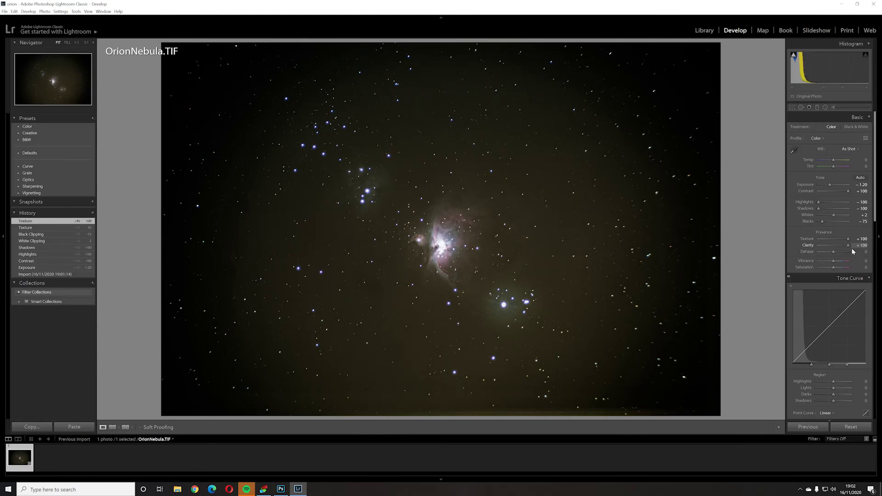
mouse_move(834, 251)
left_mouse_down()
mouse_move(849, 251)
mouse_move(831, 252)
left_mouse_up()
mouse_move(845, 192)
left_mouse_down()
mouse_move(799, 196)
mouse_move(851, 203)
mouse_move(828, 187)
left_mouse_up()
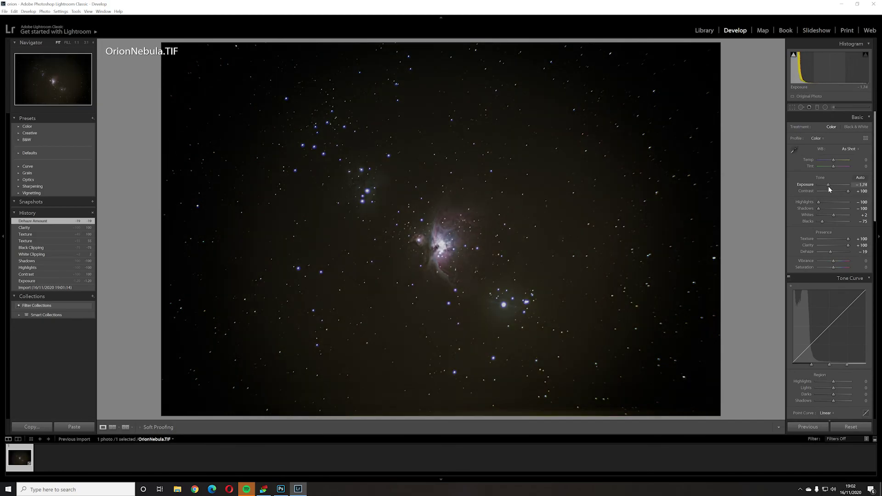
left_click_drag(828, 186, 828, 186)
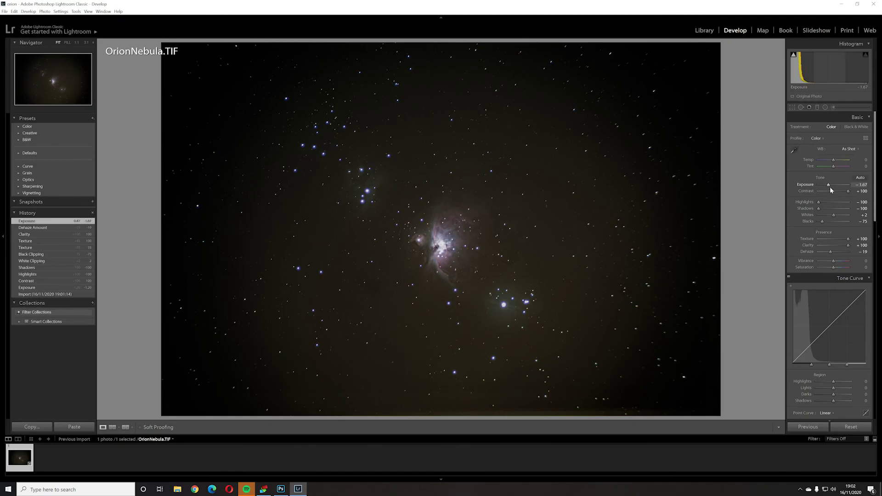